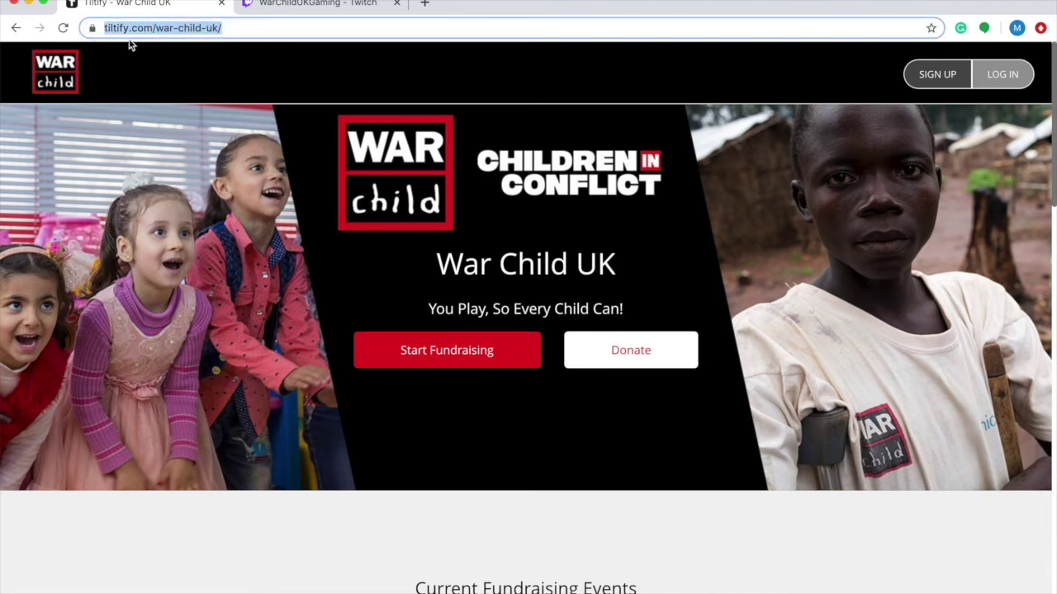
Open the RISING for War Child event from War Child UK's current fundraising events.
scroll(585, 429, down, 10)
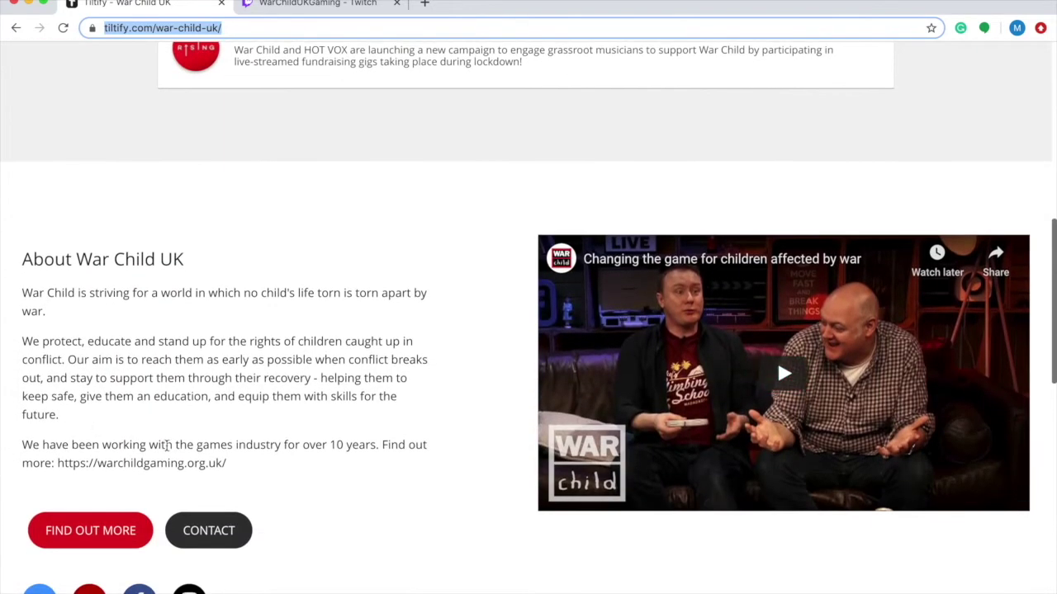
scroll(393, 265, up, 4)
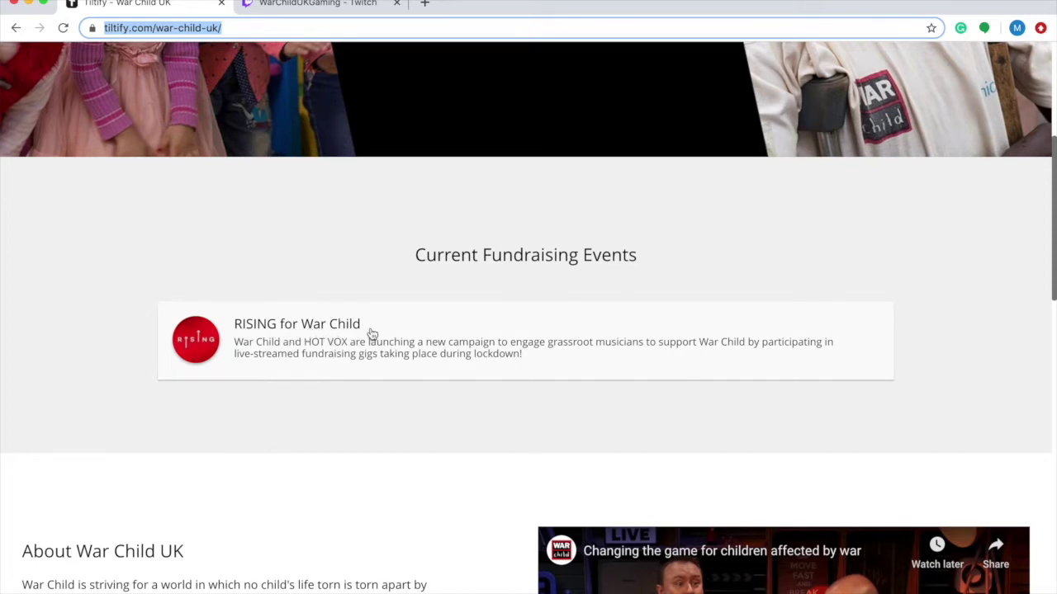
click(519, 354)
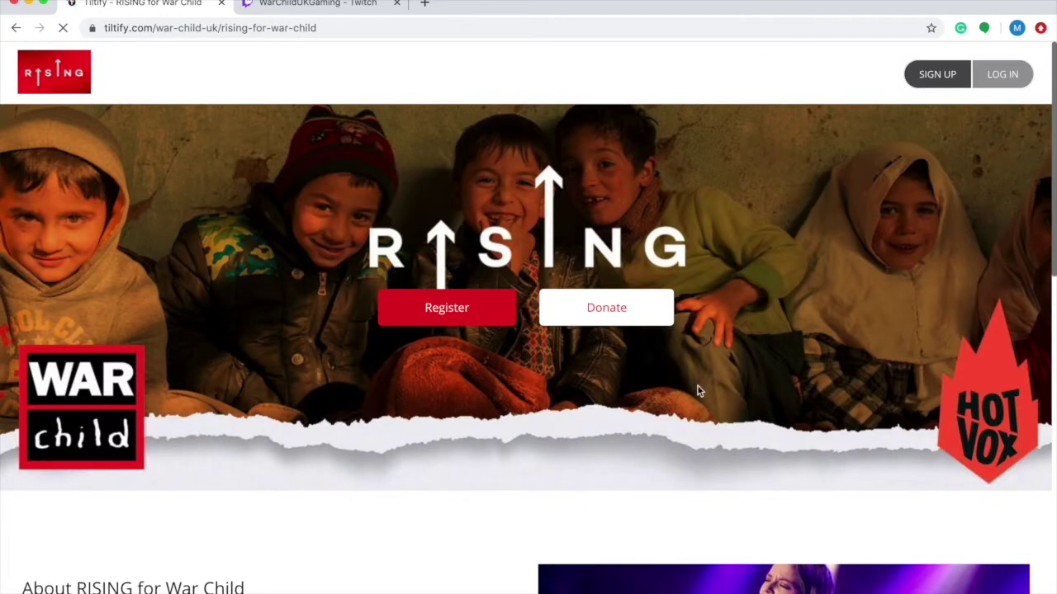
Browse the RISING event page and advance the prize carousel two prizes.
scroll(697, 390, down, 5)
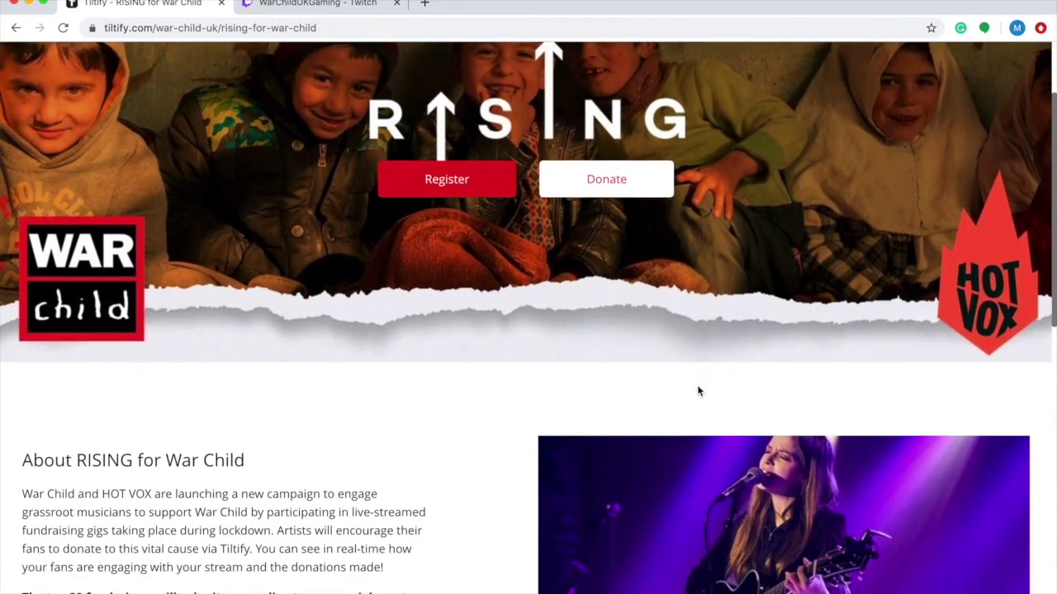
scroll(697, 389, down, 2)
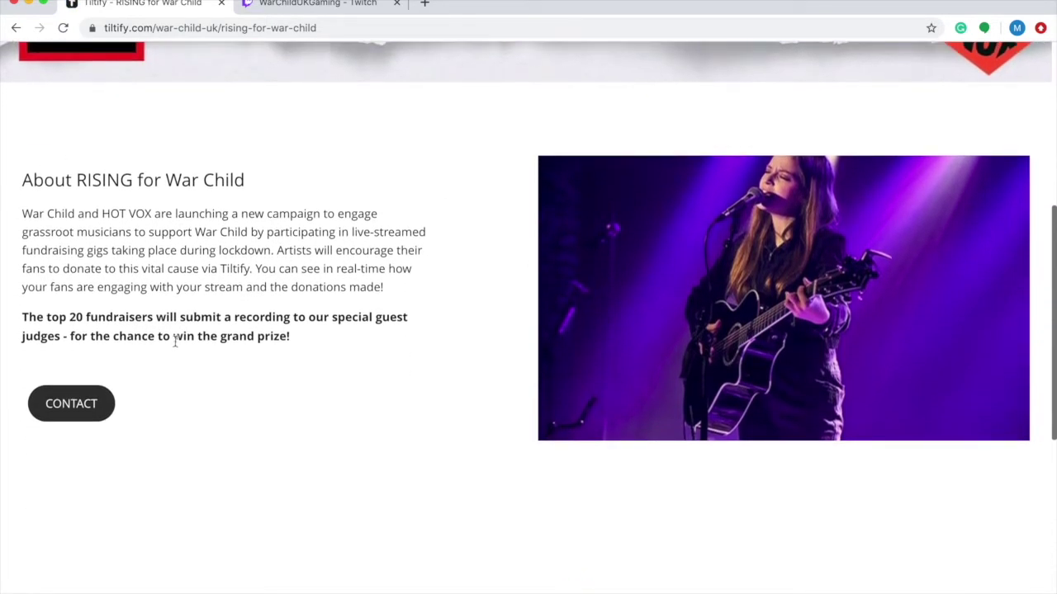
scroll(389, 283, down, 5)
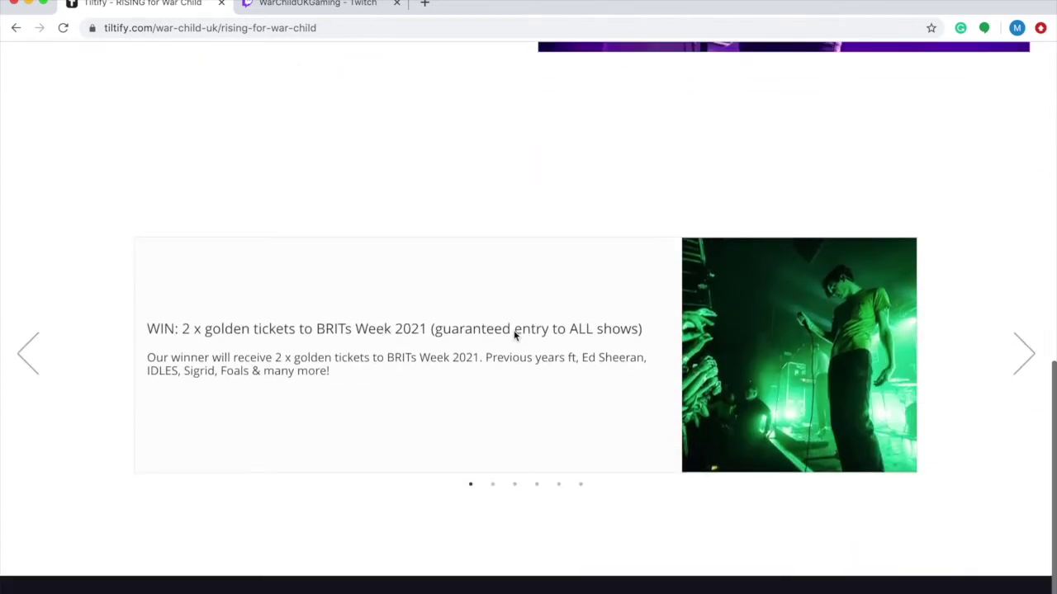
click(1018, 375)
click(1018, 375)
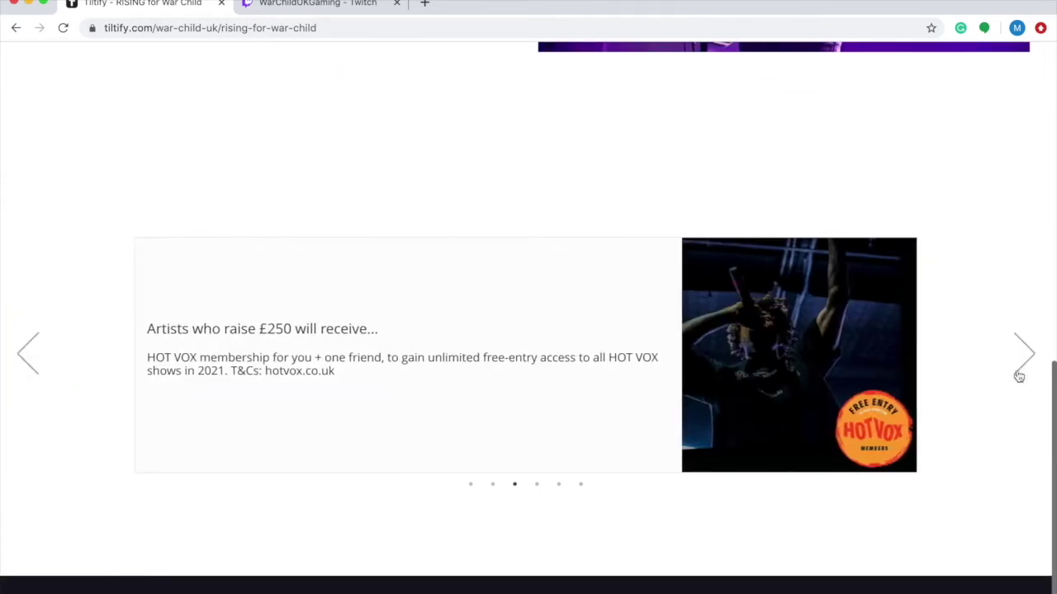
scroll(767, 167, up, 1)
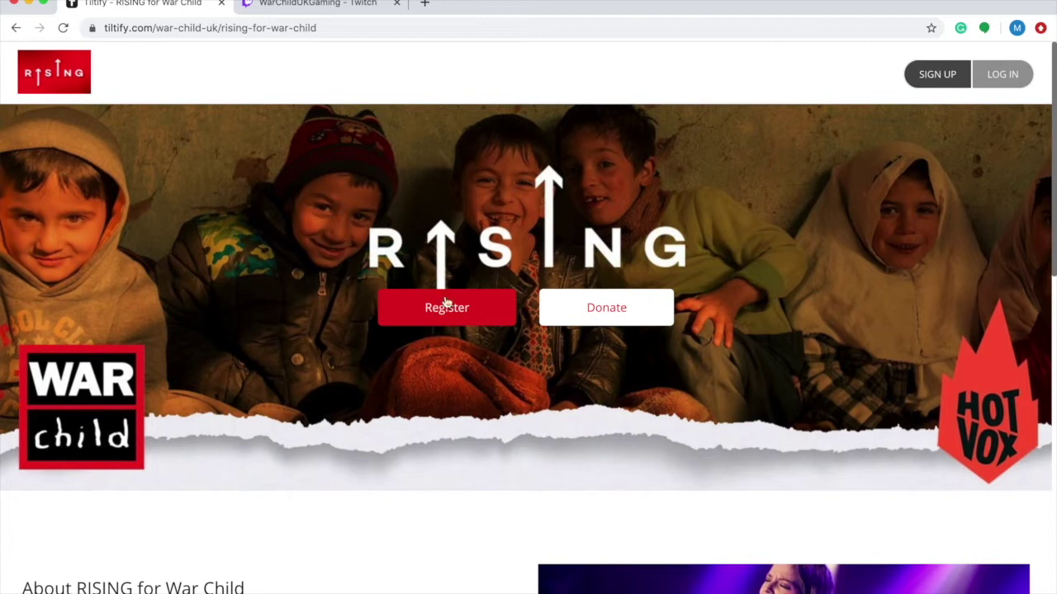
Register for RISING by logging in with the saved account e-mail and password.
click(441, 309)
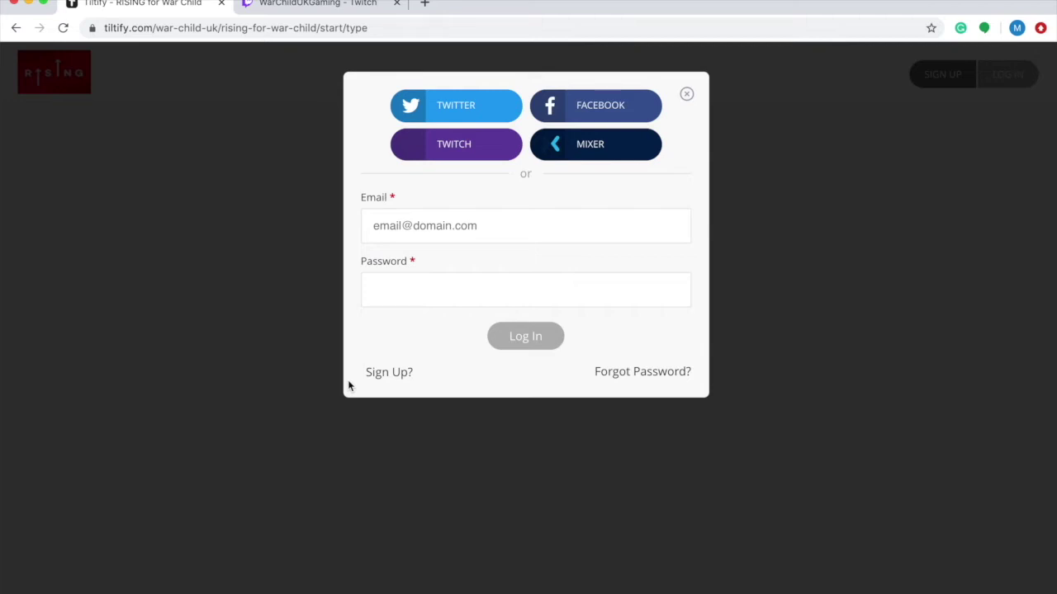
click(429, 225)
click(435, 264)
click(429, 287)
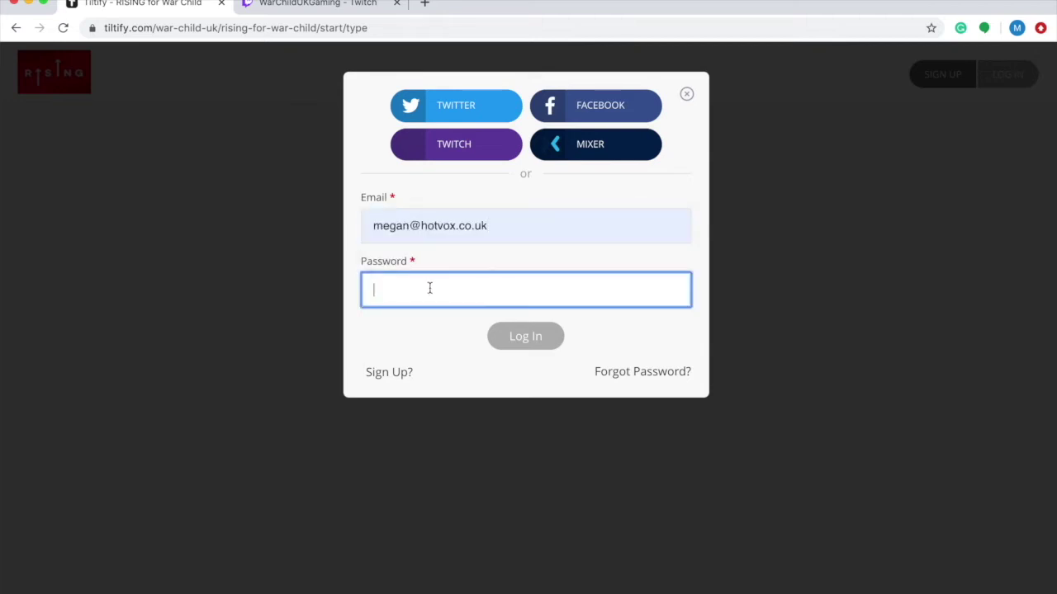
text(••••••••)
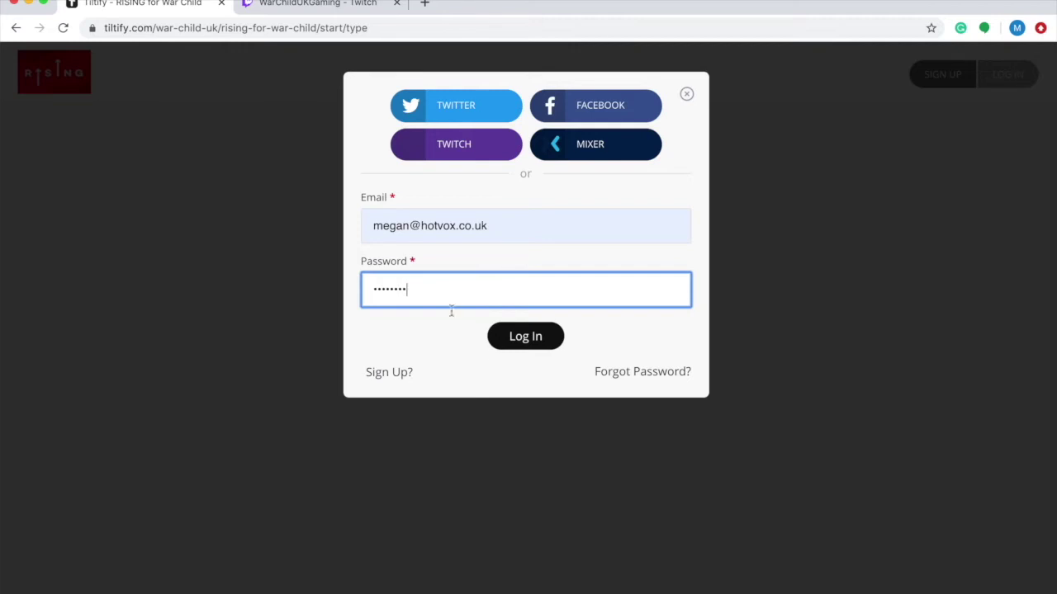
click(500, 346)
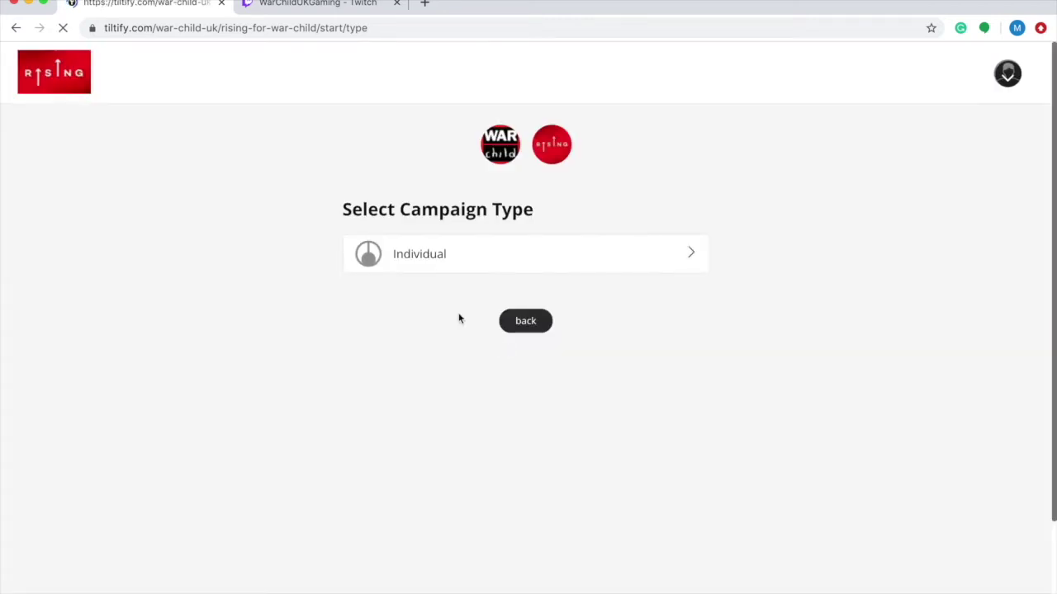
Choose an Individual campaign named 'RISING Featuring: Megan'.
click(458, 265)
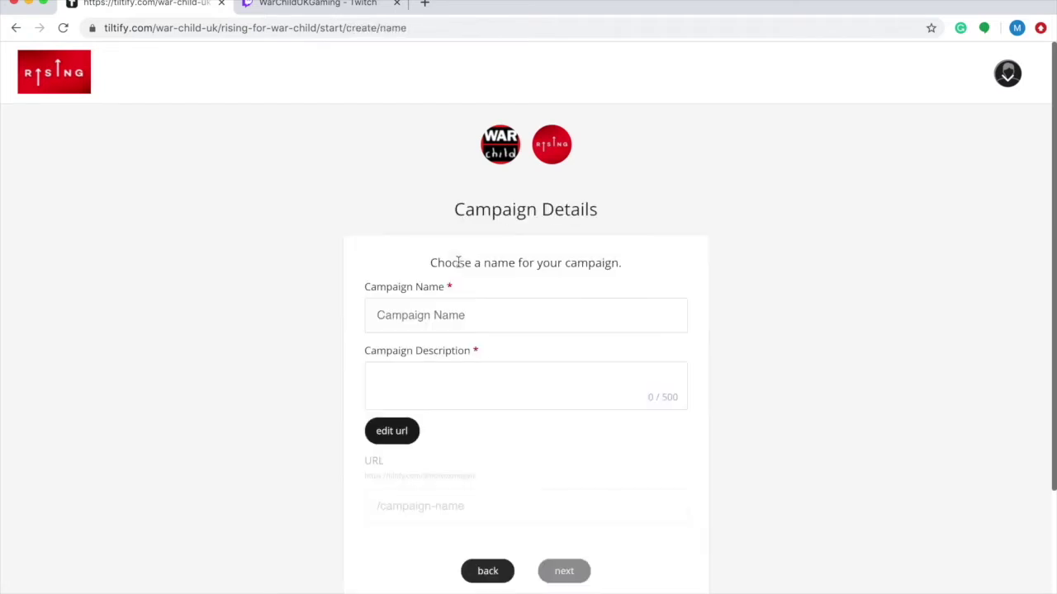
scroll(458, 304, down, 1)
click(459, 281)
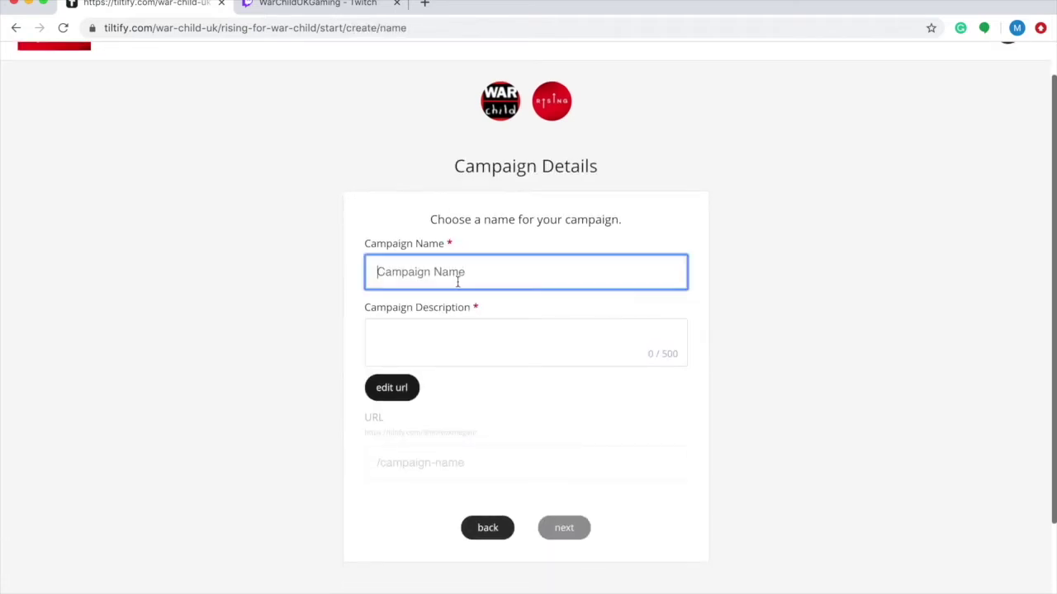
text(RISING F)
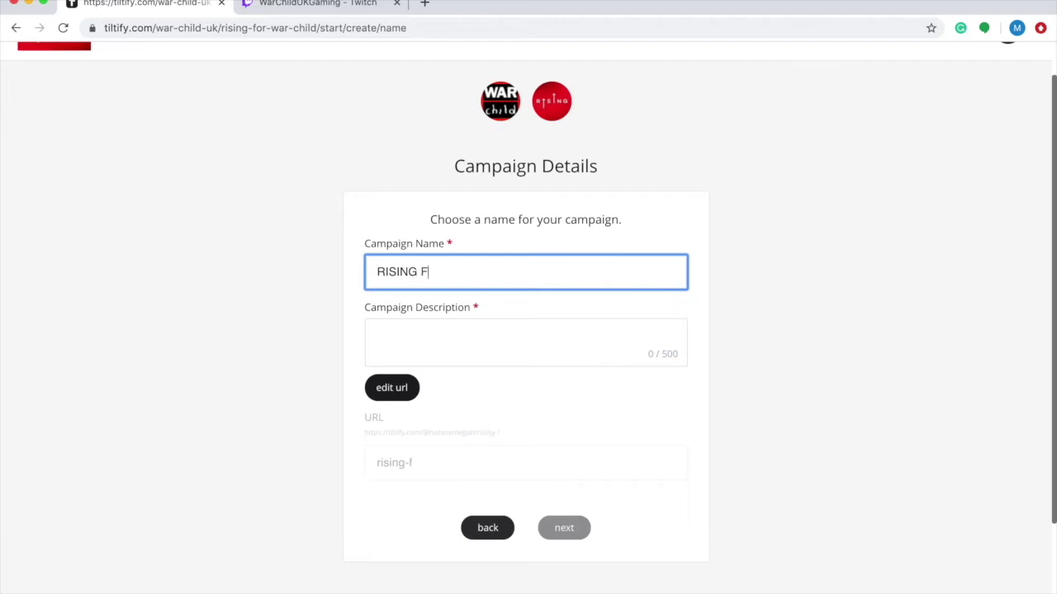
text(eaturing:)
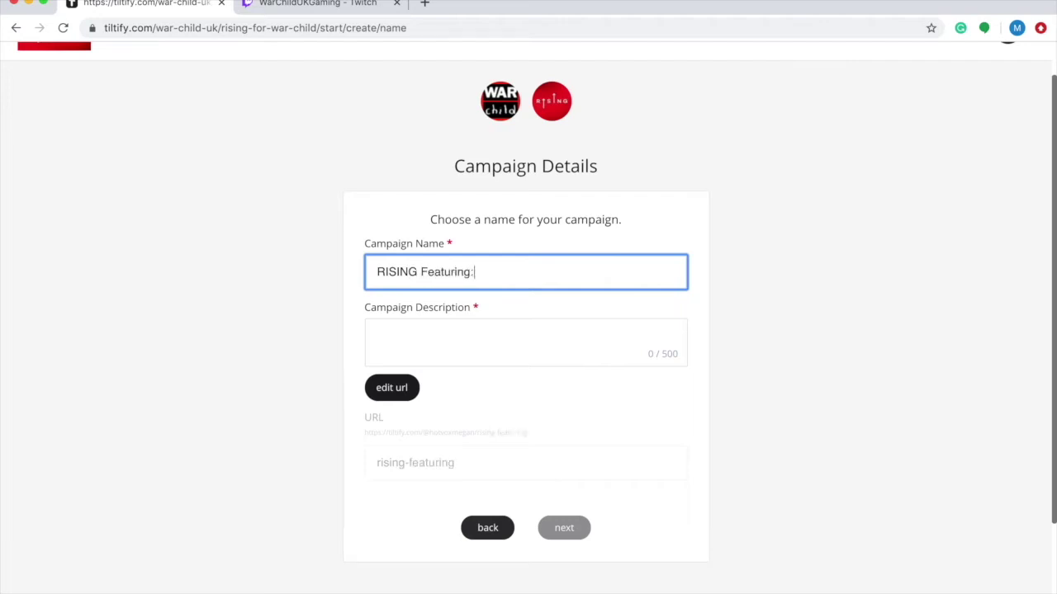
text( Megan!)
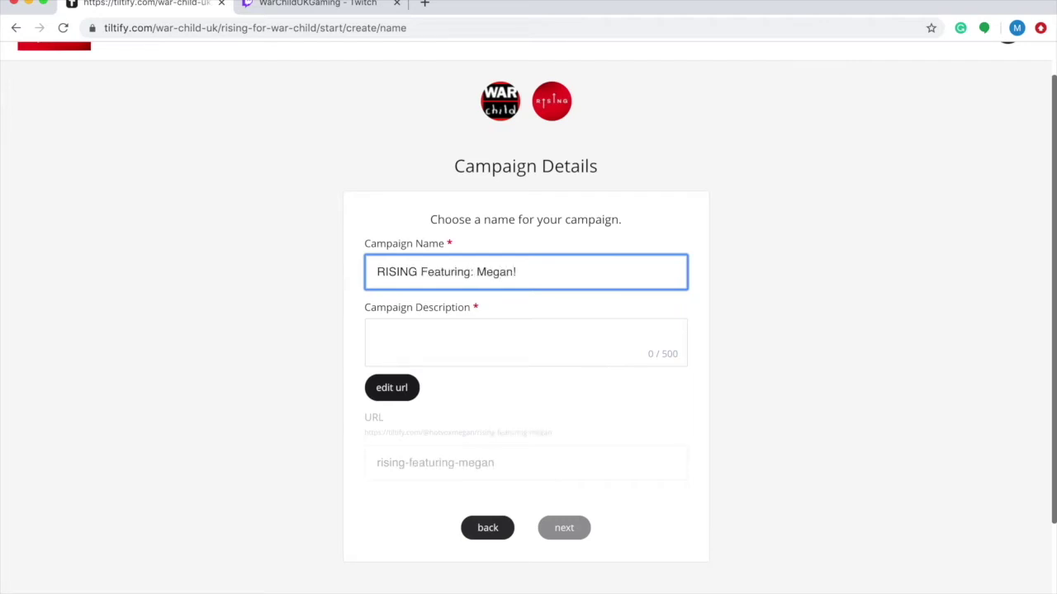
Set the description to 'Let's raise some money for War Child!!!' and continue to dates.
click(450, 333)
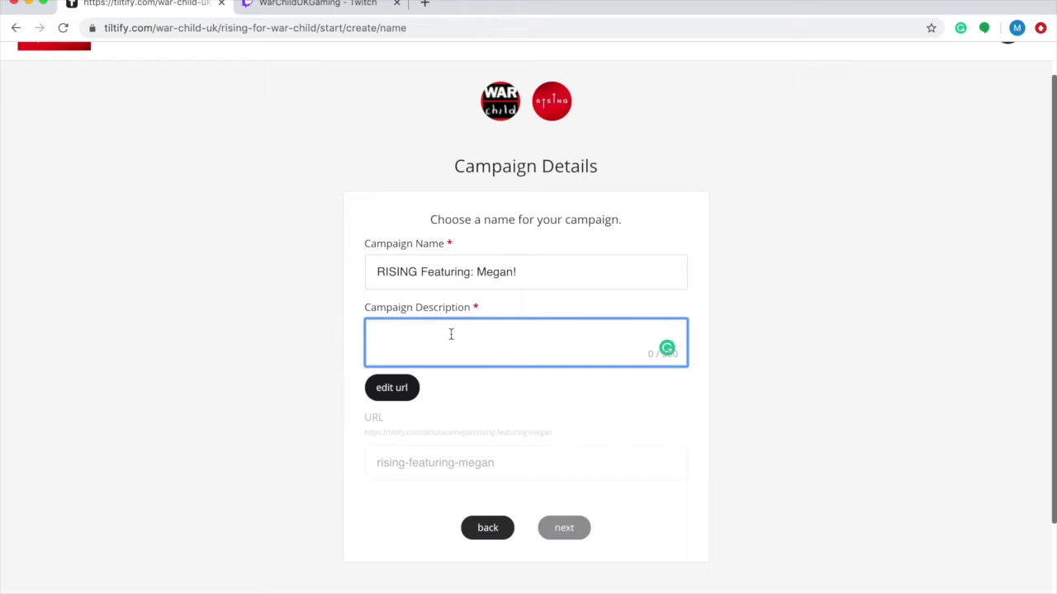
text(Let')
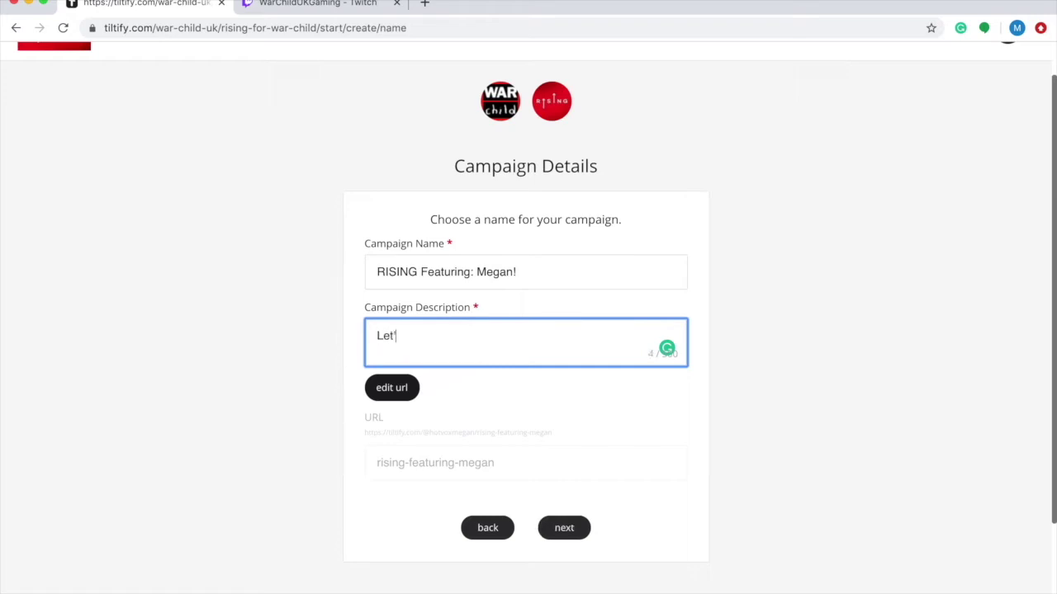
text(s raise some money for War C)
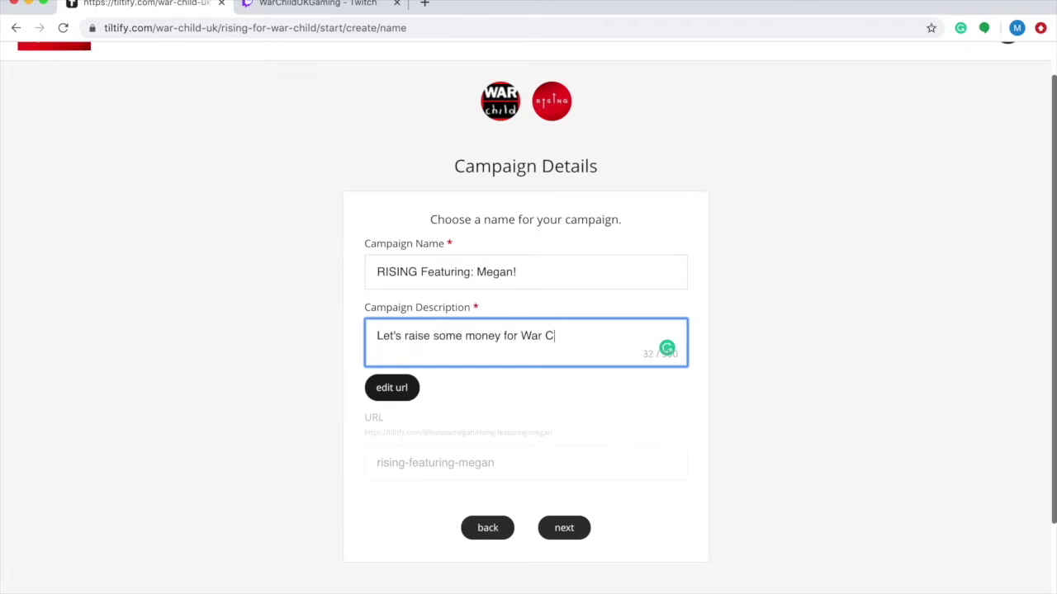
text(hld!!!)
click(564, 335)
text(i)
click(506, 409)
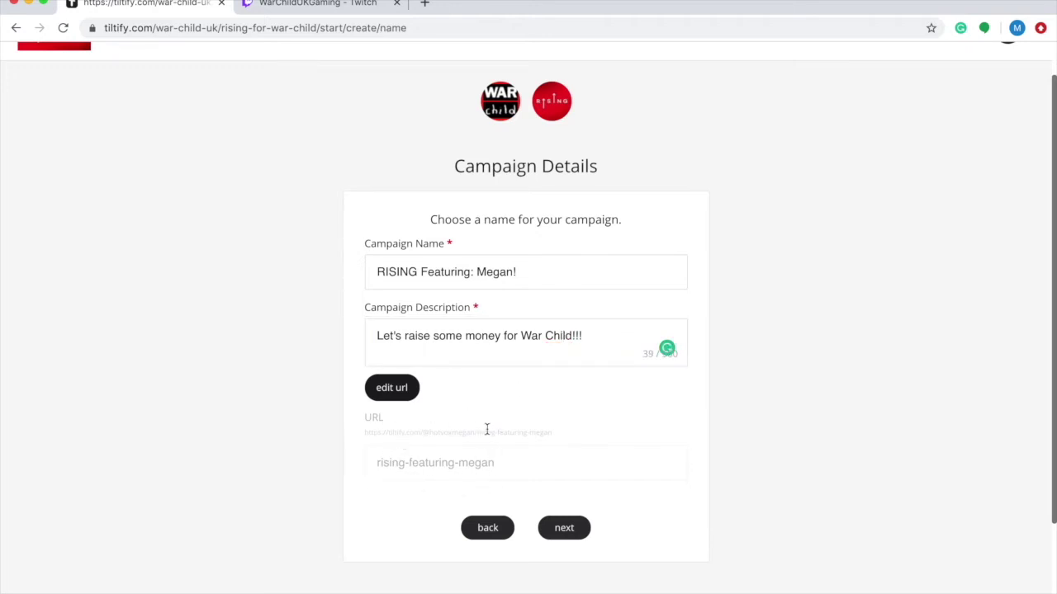
click(565, 528)
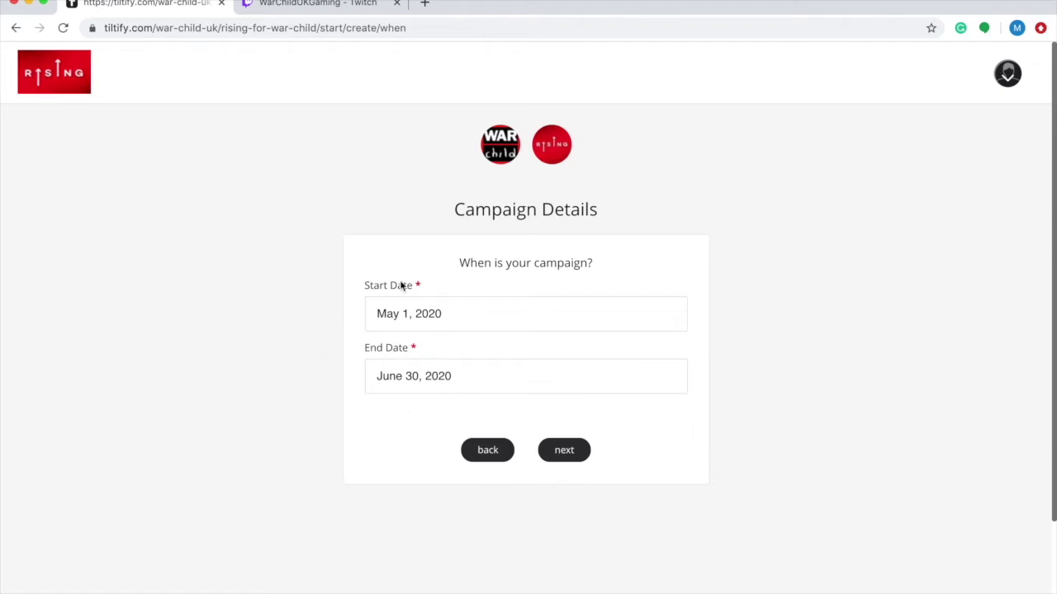
Set the campaign to run from May 1, 2020 to June 30, 2020.
click(472, 314)
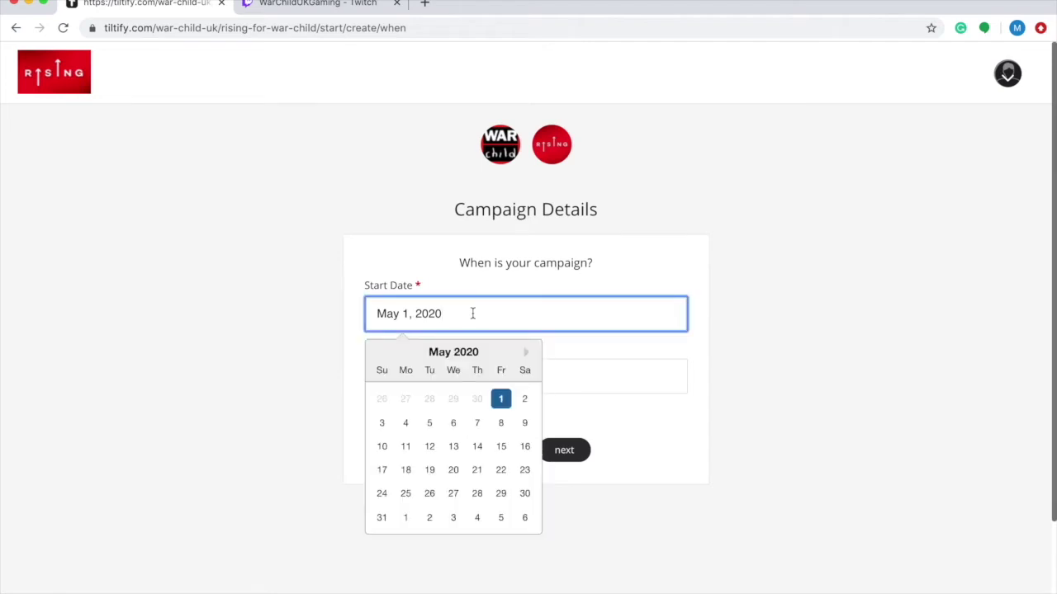
click(501, 402)
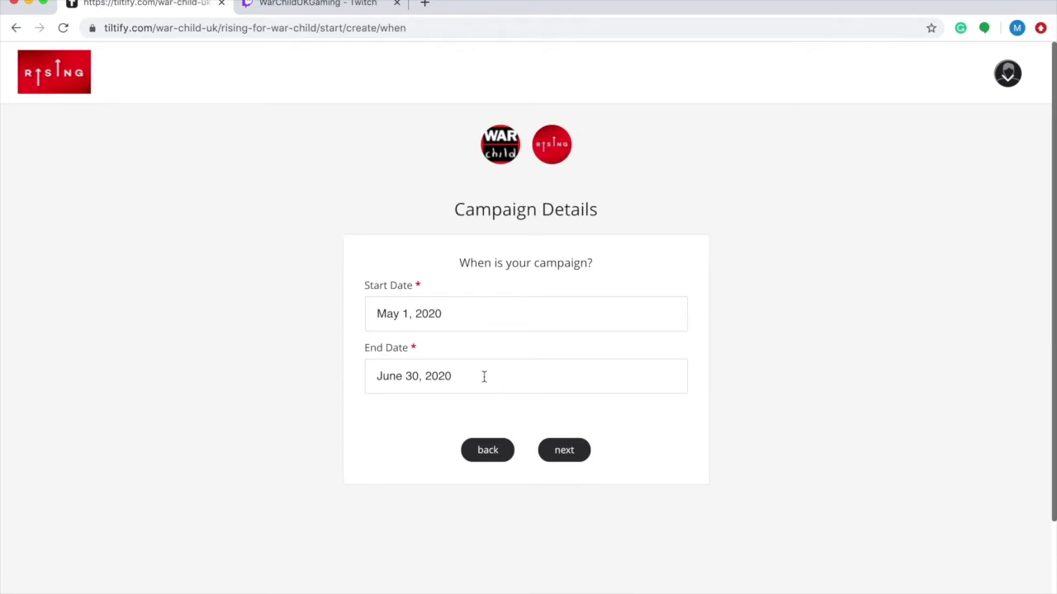
click(483, 376)
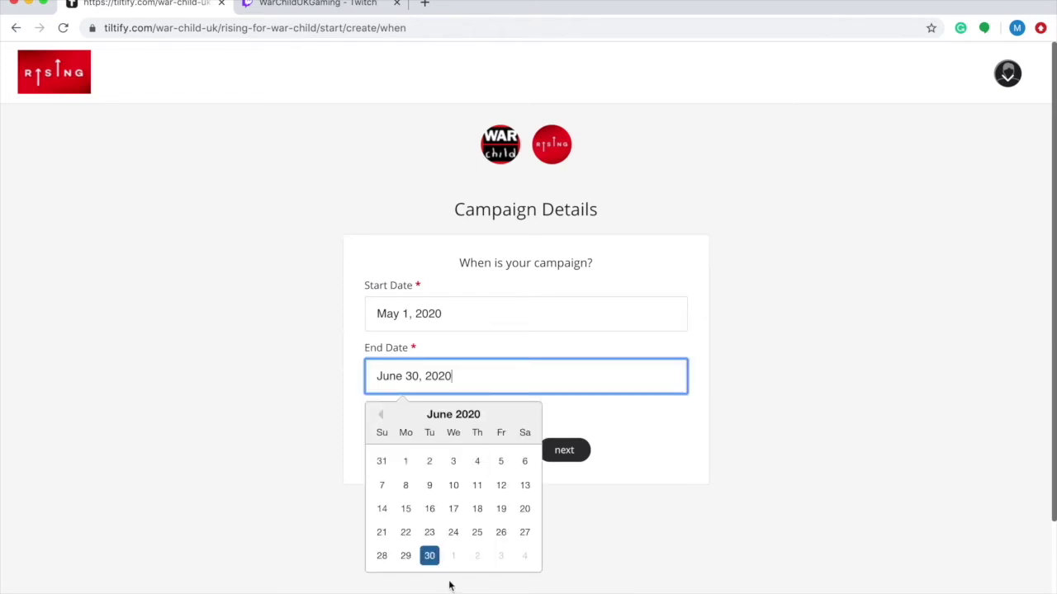
click(430, 557)
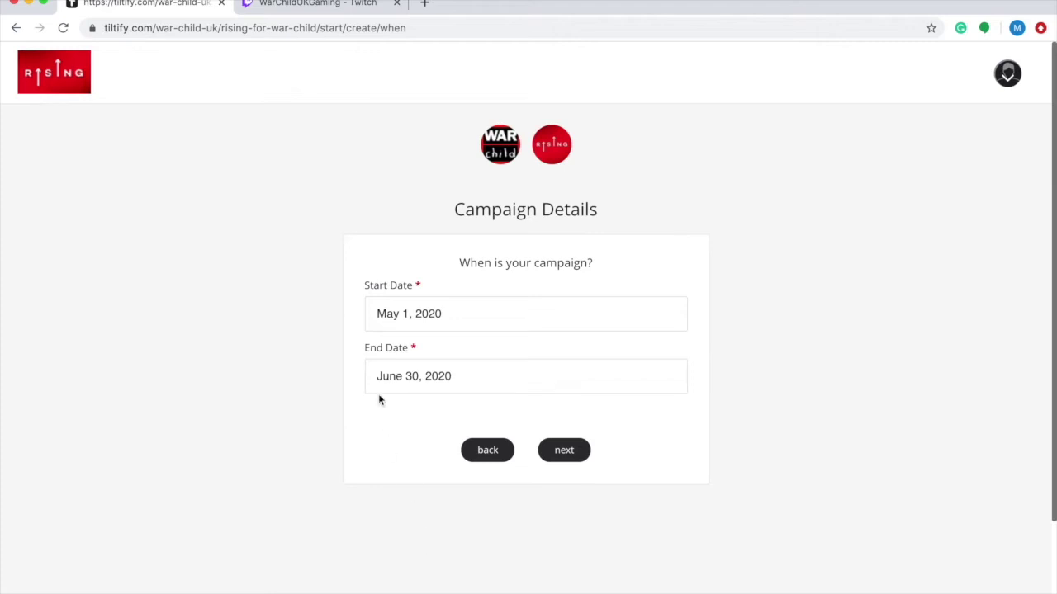
click(547, 454)
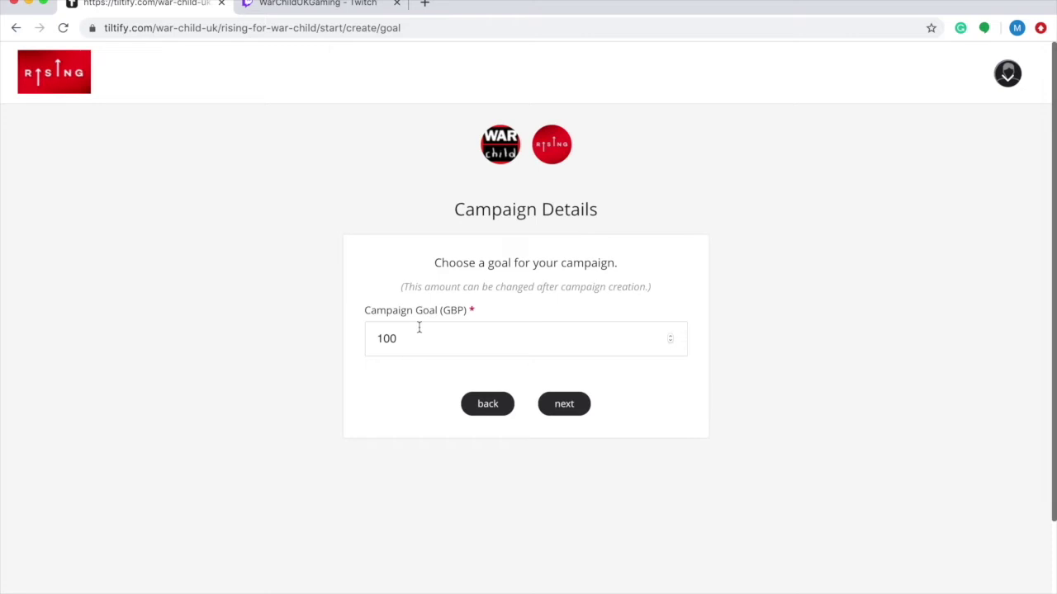
Change the Campaign Goal (GBP) from 100 to 500 and continue.
drag(432, 337, 340, 342)
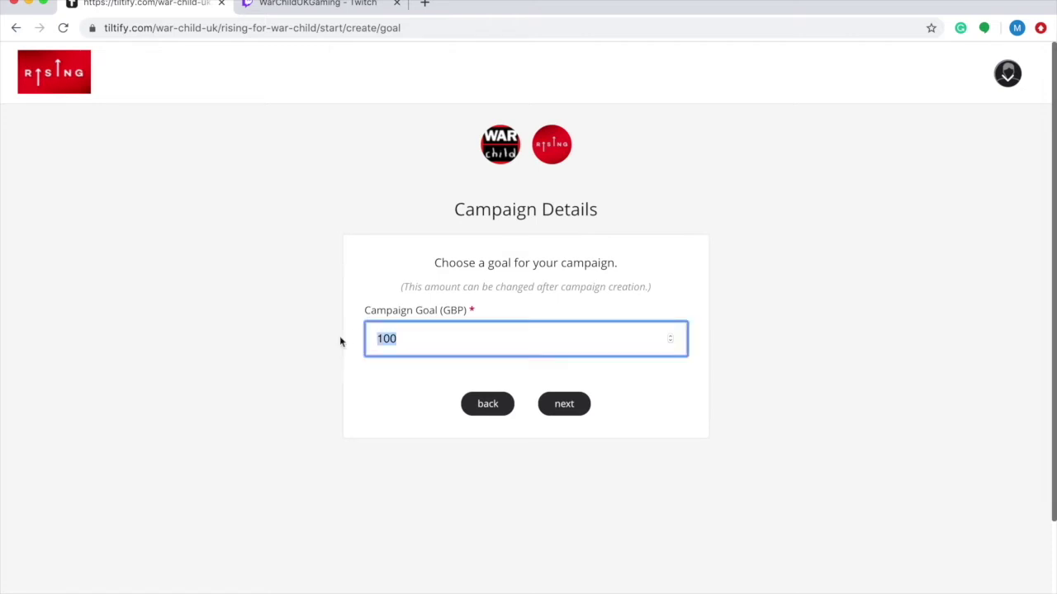
text(500)
click(615, 388)
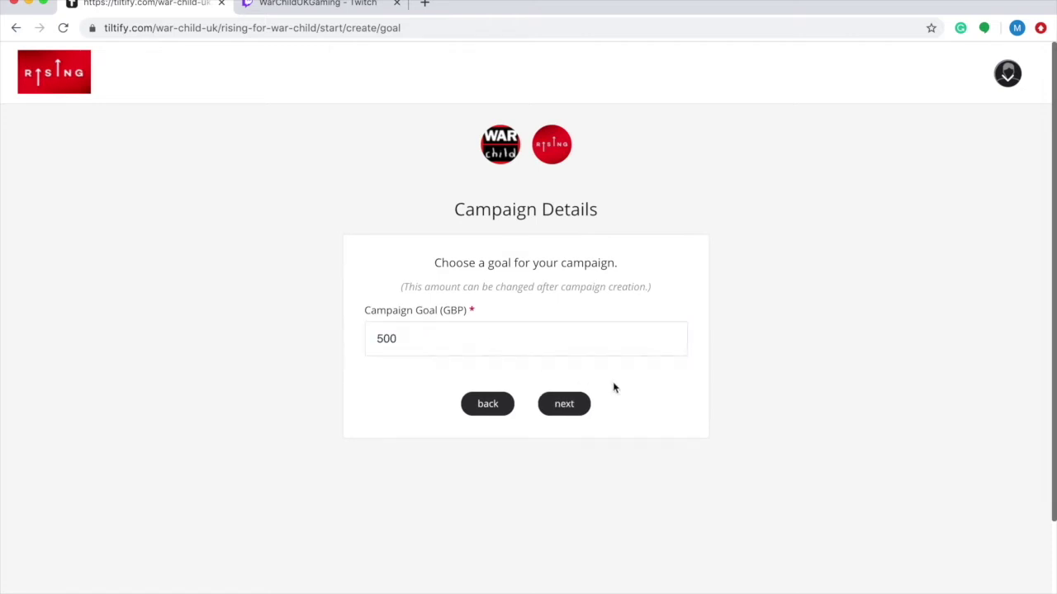
click(569, 403)
scroll(574, 399, down, 3)
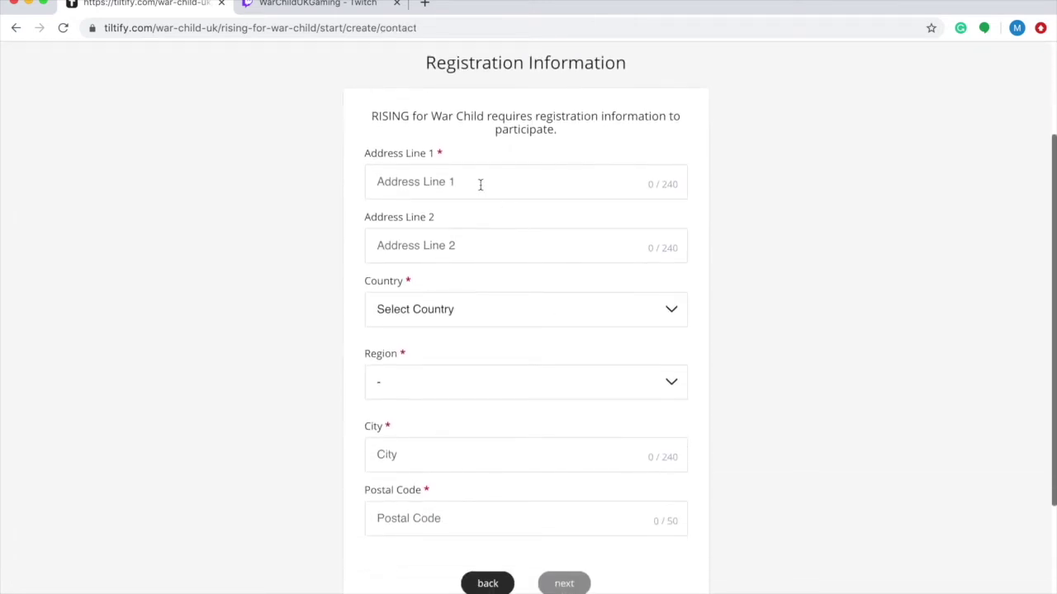
Enter the street address, country United Kingdom, region London and city london.
click(479, 181)
text(123 )
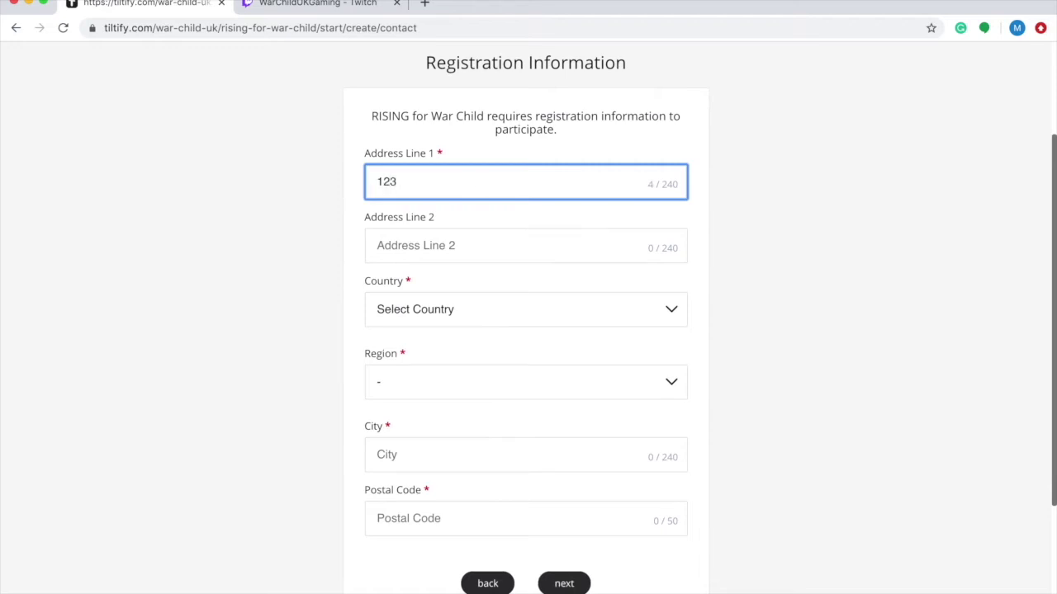
text(My Street)
click(501, 307)
scroll(497, 310, down, 10)
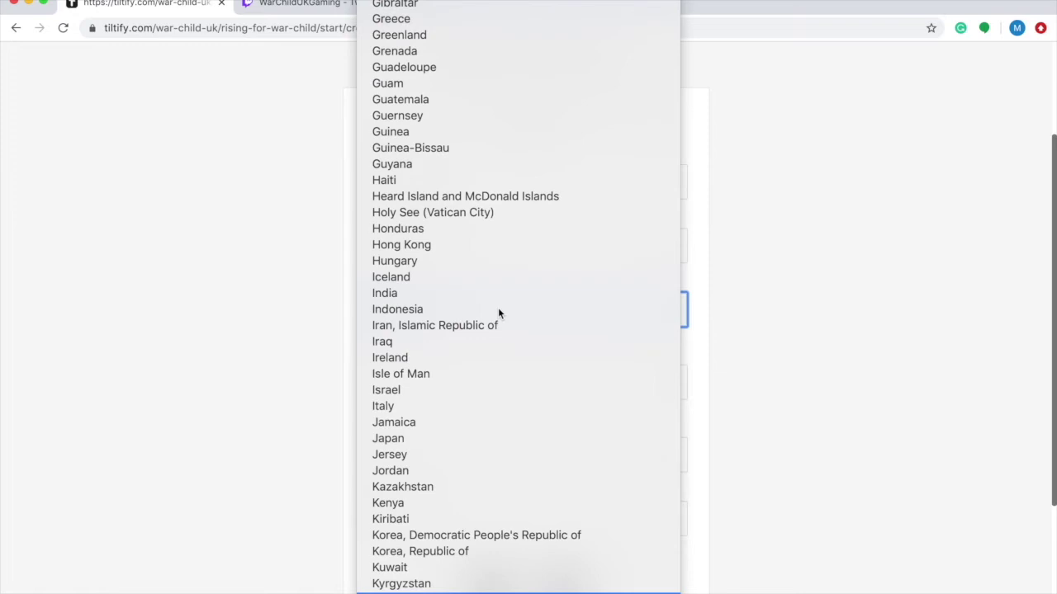
scroll(498, 310, up, 10)
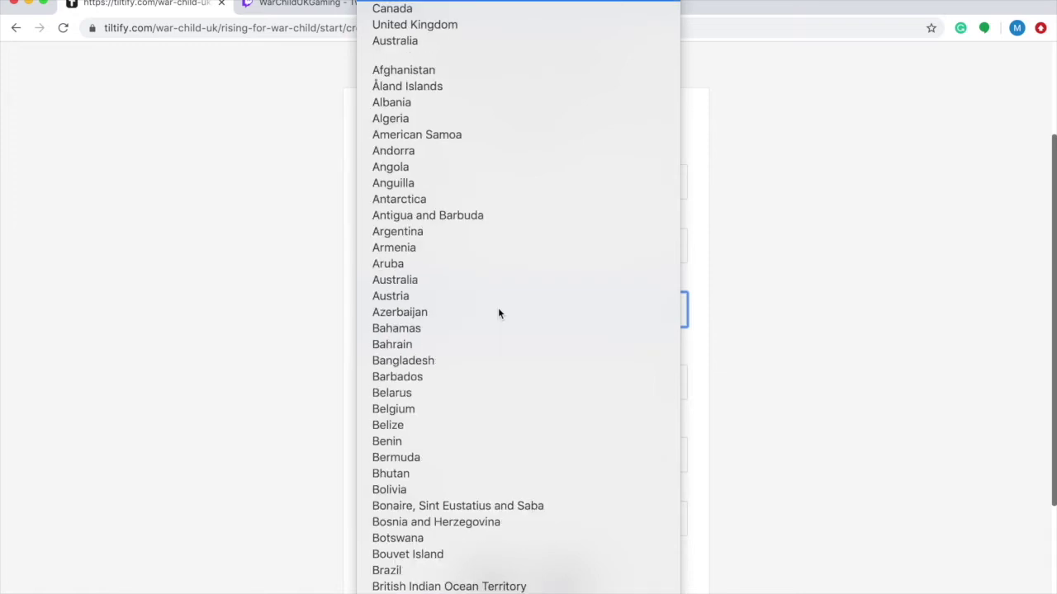
click(450, 26)
click(434, 388)
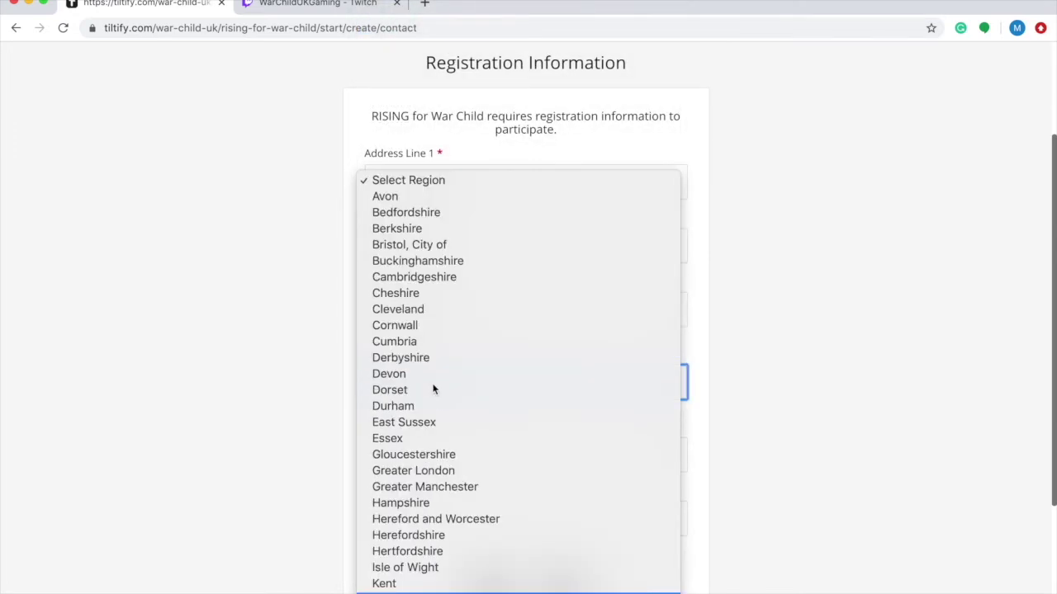
scroll(432, 389, down, 5)
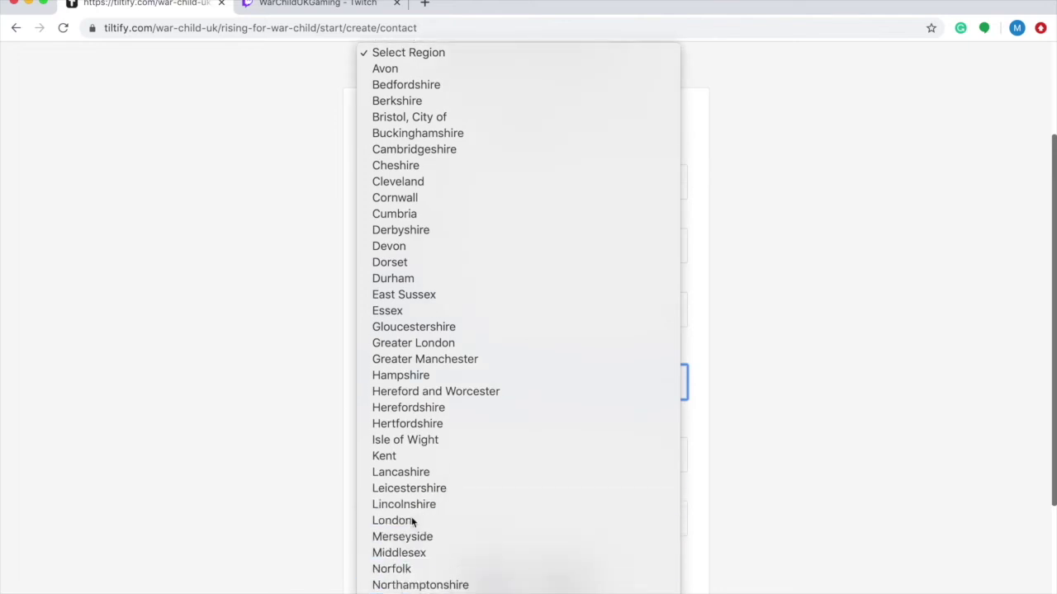
click(411, 520)
click(413, 448)
text(london)
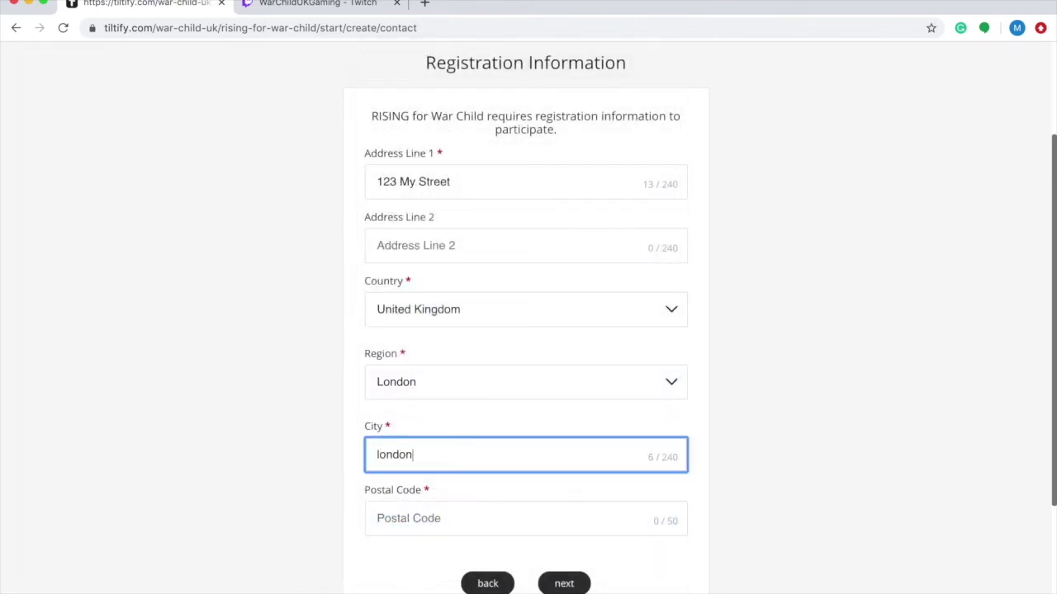
click(566, 584)
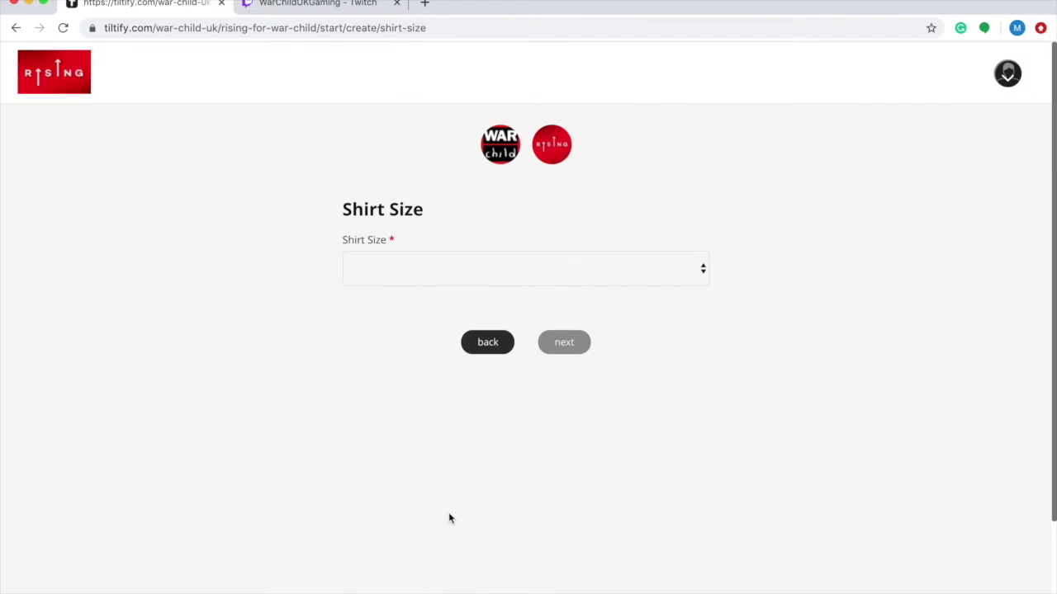
Choose a Medium shirt size and continue to the summary.
click(491, 268)
click(487, 297)
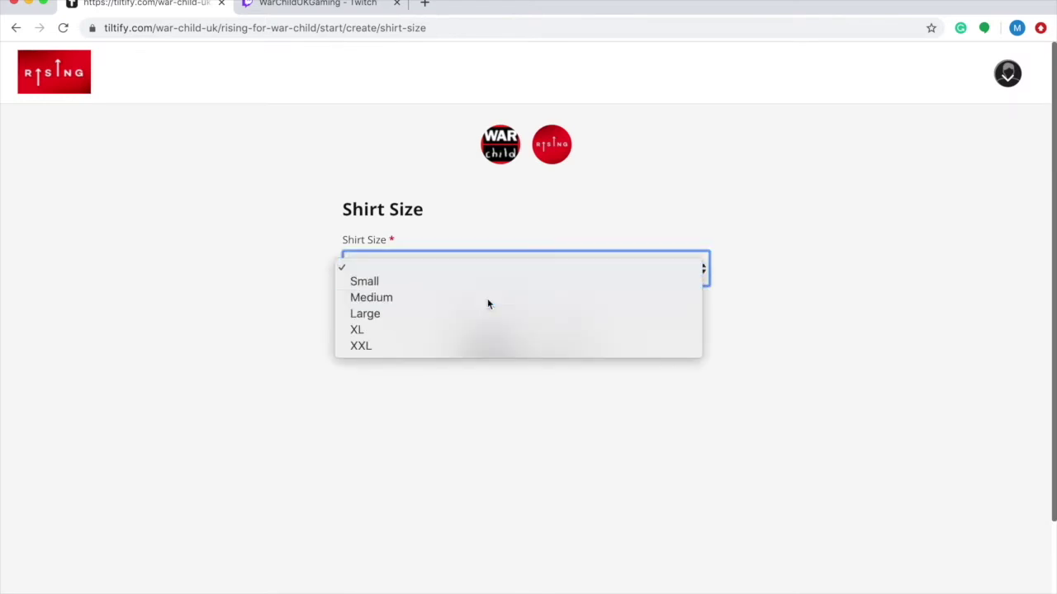
click(557, 340)
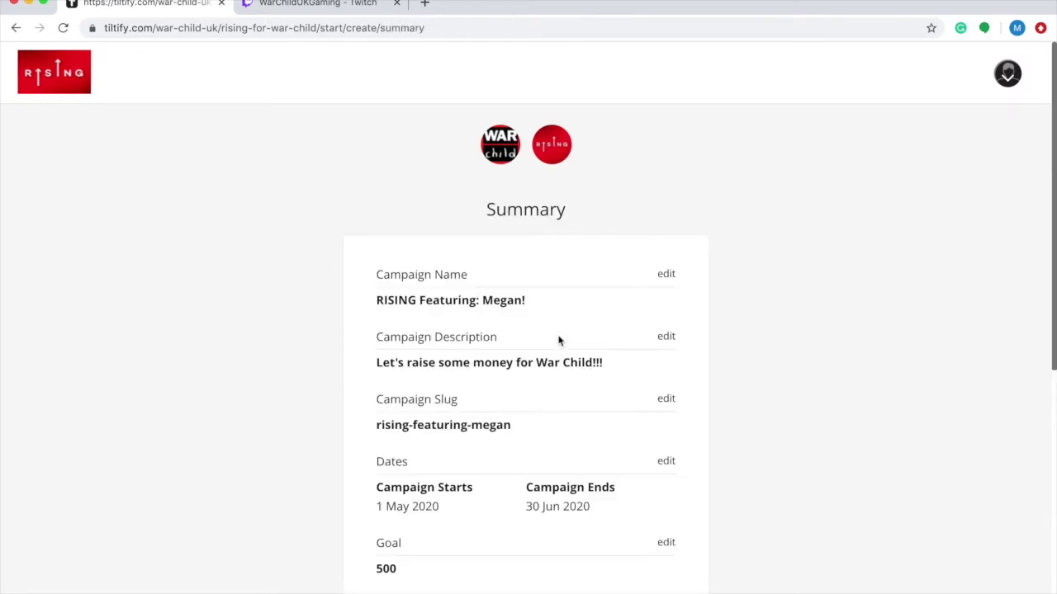
Review the summary, select the campaign URL, and create the campaign.
scroll(558, 340, down, 3)
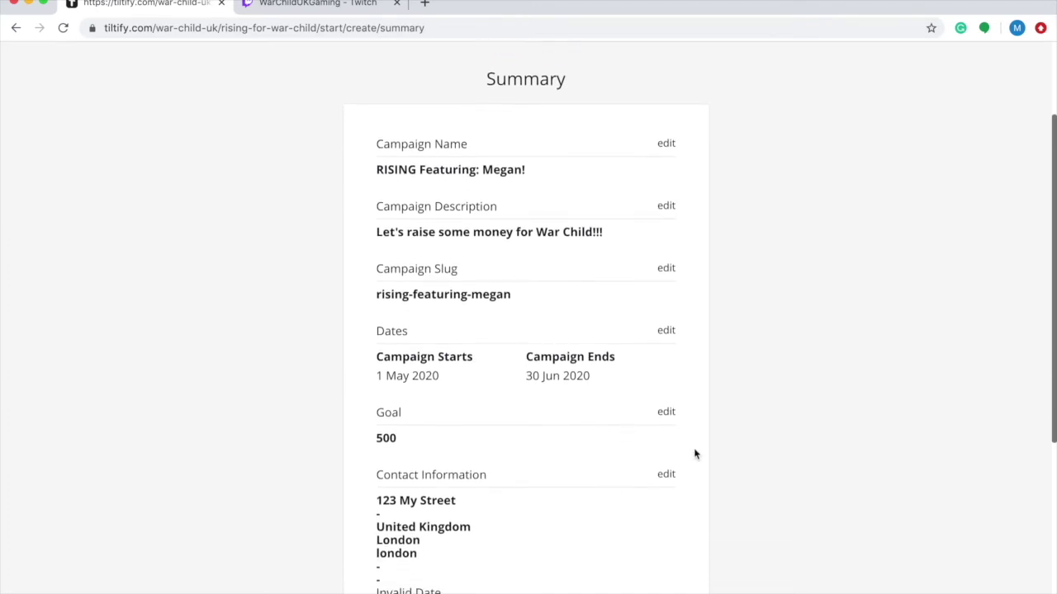
scroll(723, 459, up, 2)
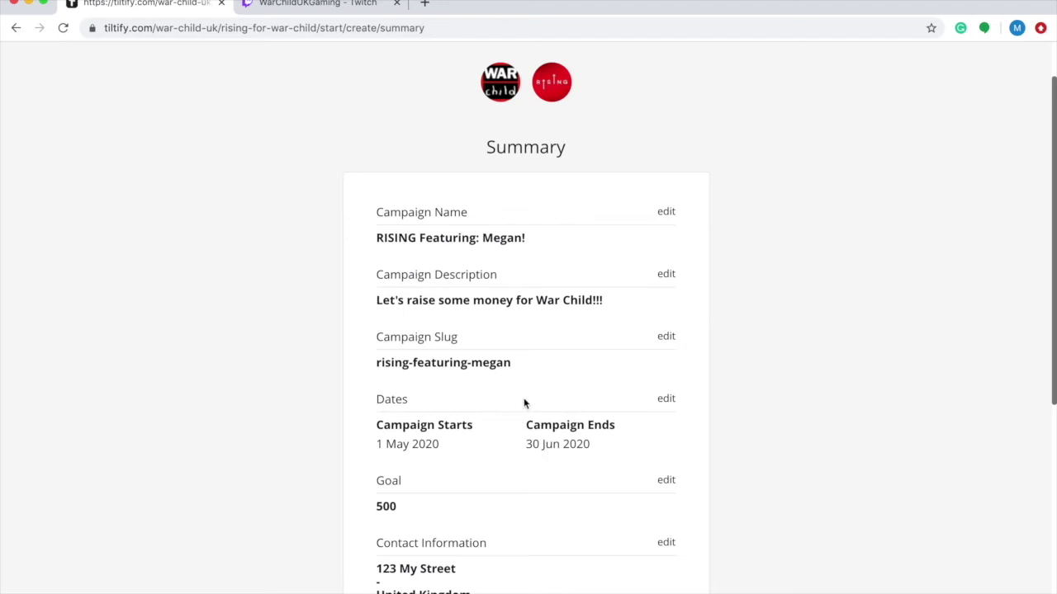
scroll(636, 382, down, 5)
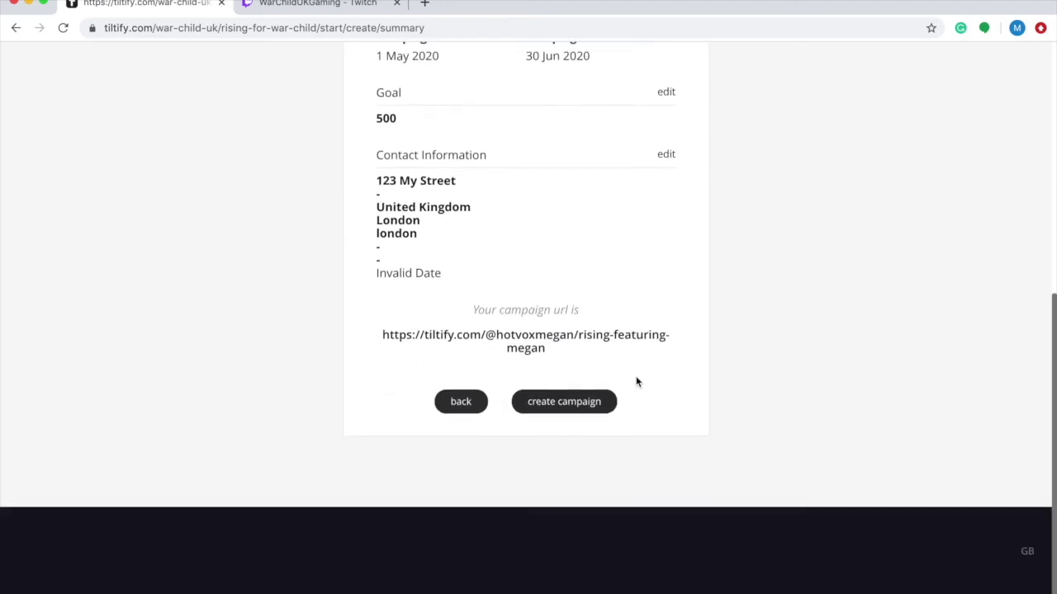
drag(559, 342, 382, 325)
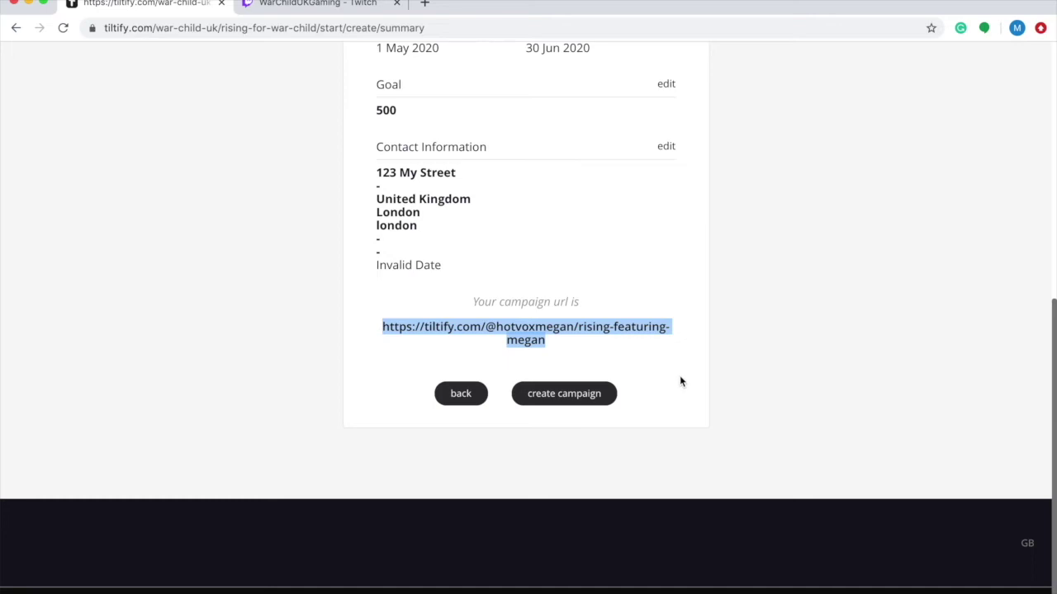
click(570, 400)
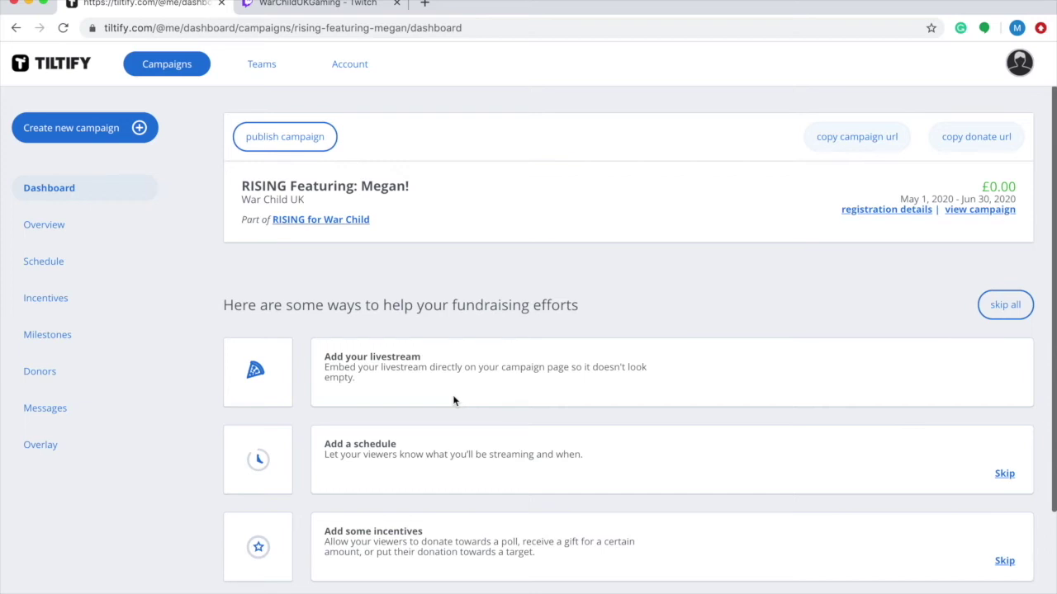
Add a livestream to the campaign page with Twitch as the media type.
click(256, 374)
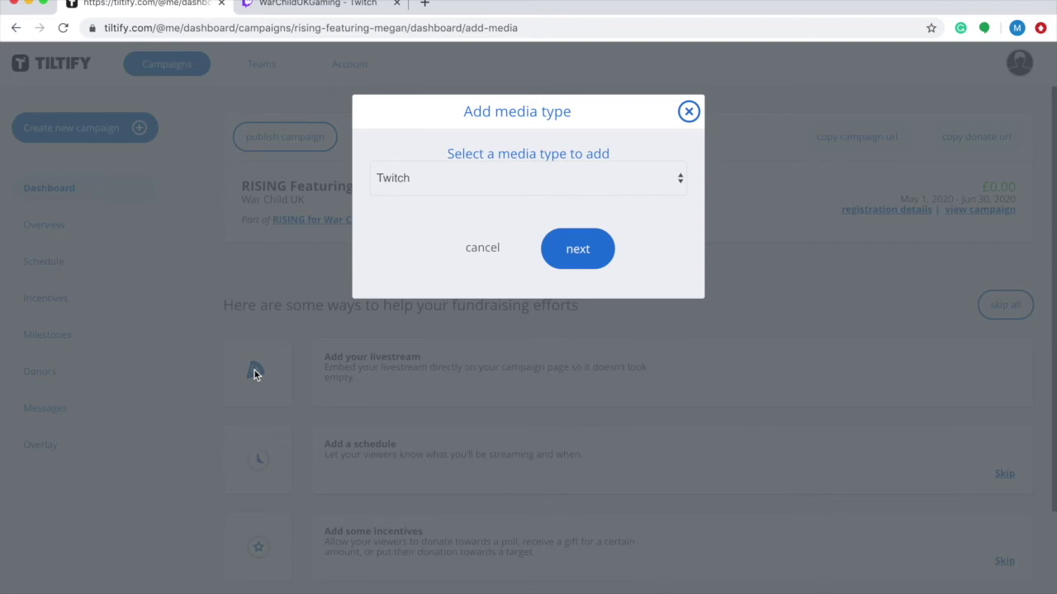
click(579, 186)
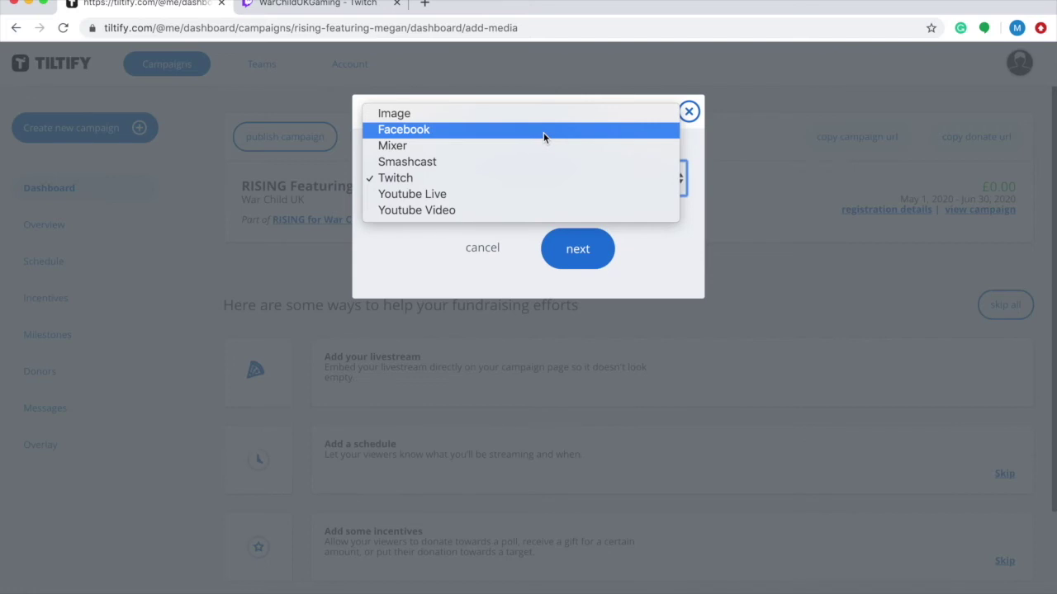
click(531, 180)
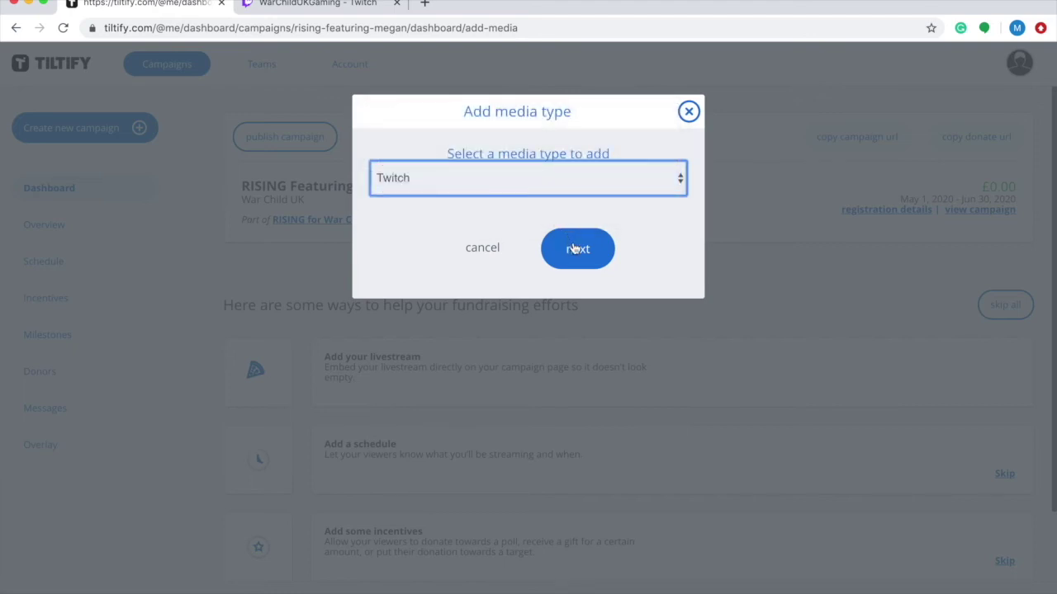
click(611, 178)
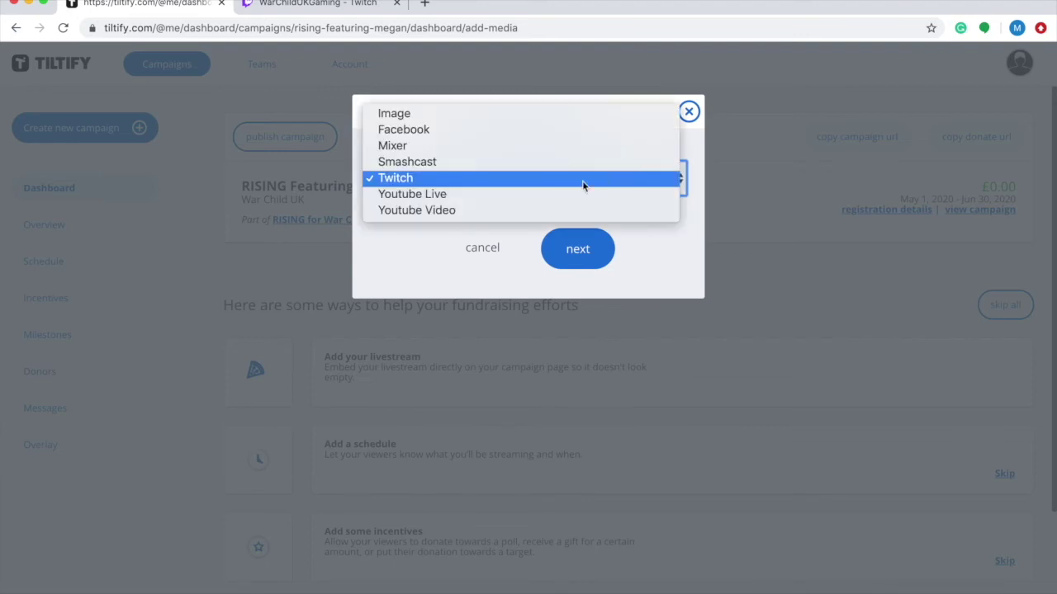
click(446, 178)
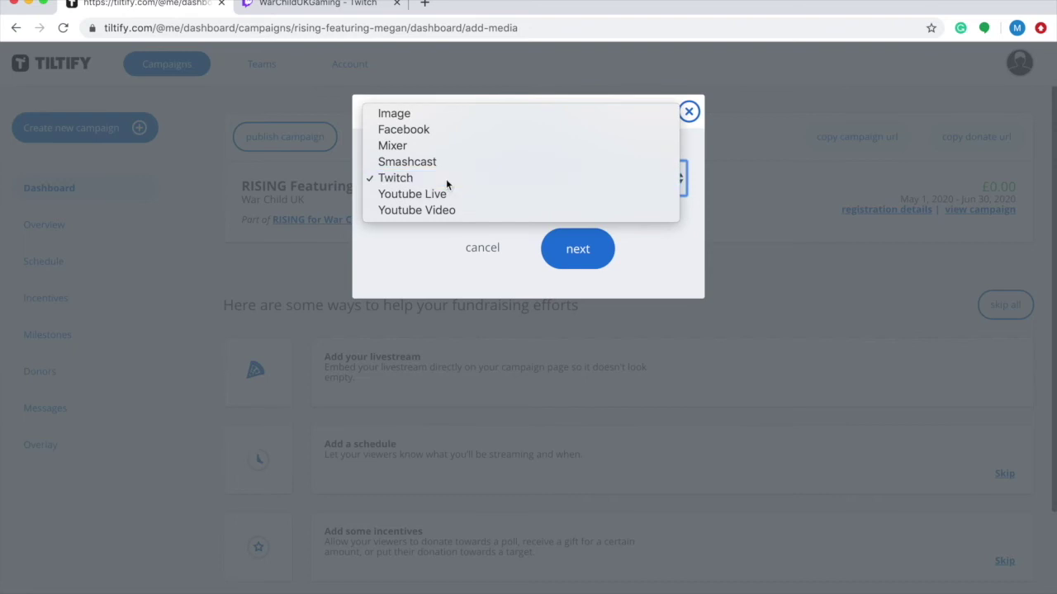
click(578, 250)
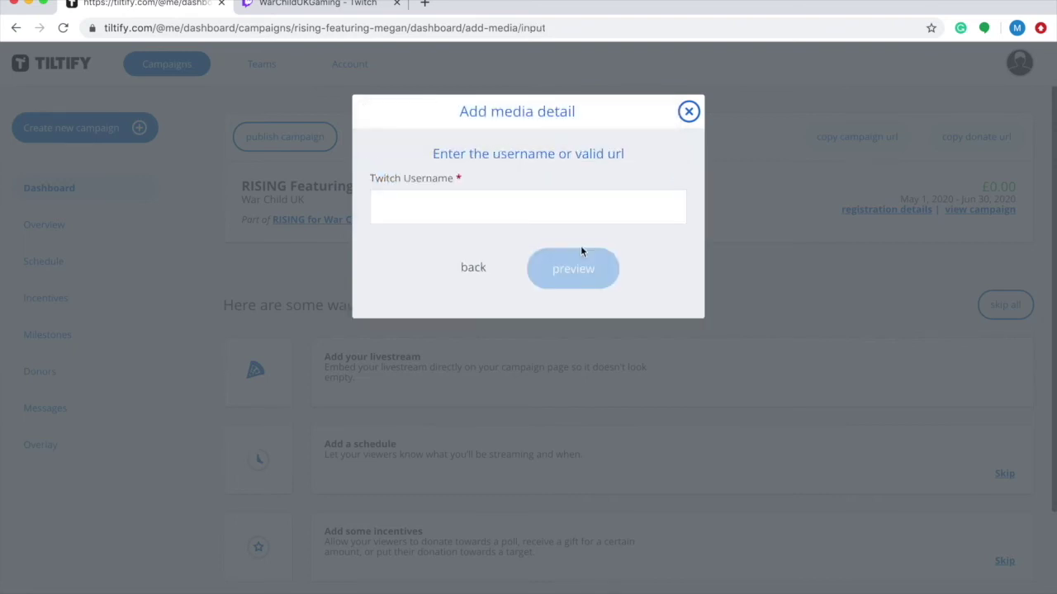
Copy the channel name from the Twitch page's address bar.
click(399, 199)
click(306, 5)
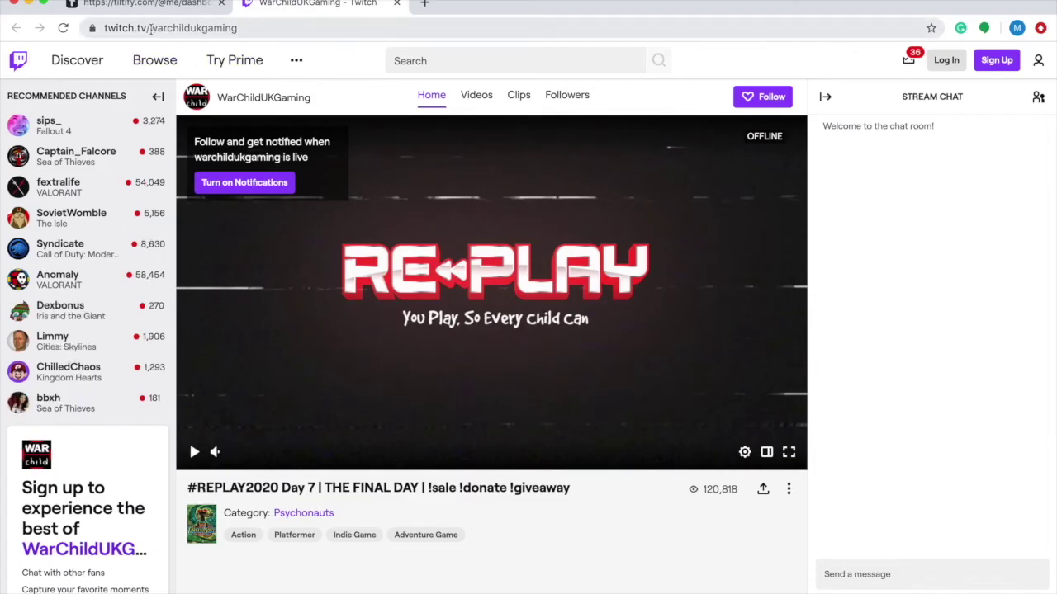
drag(151, 28, 246, 28)
key(super+c)
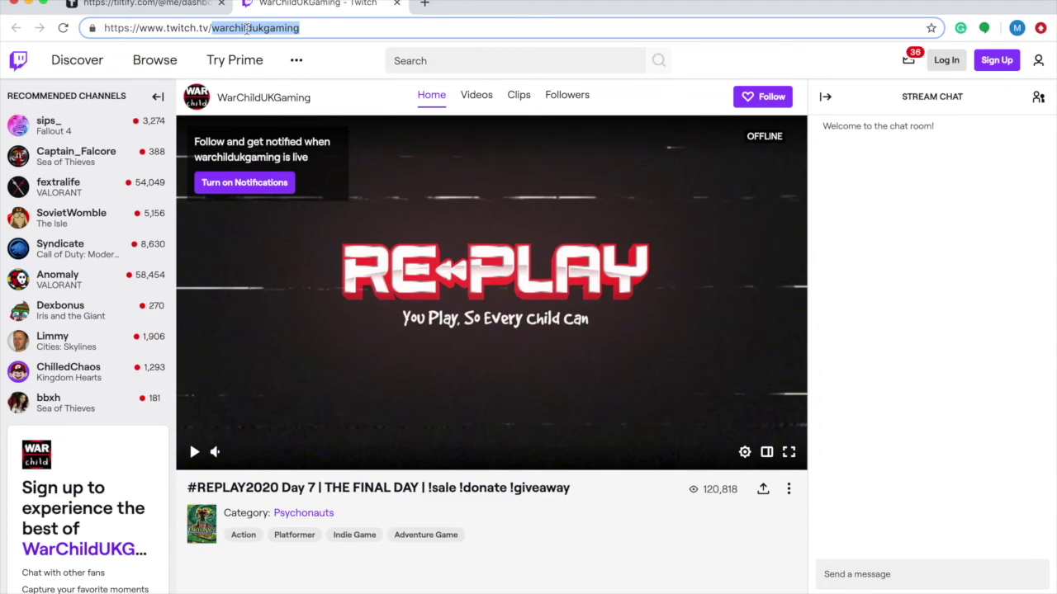
click(145, 4)
Paste the channel name as the Twitch Username, preview the stream, and add the embed.
click(443, 207)
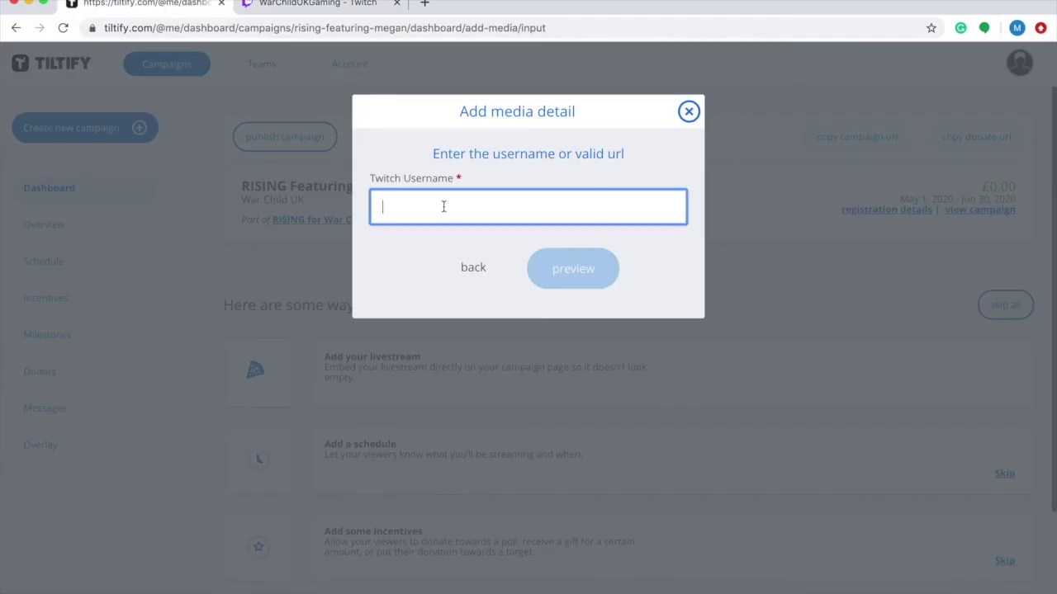
key(super+v)
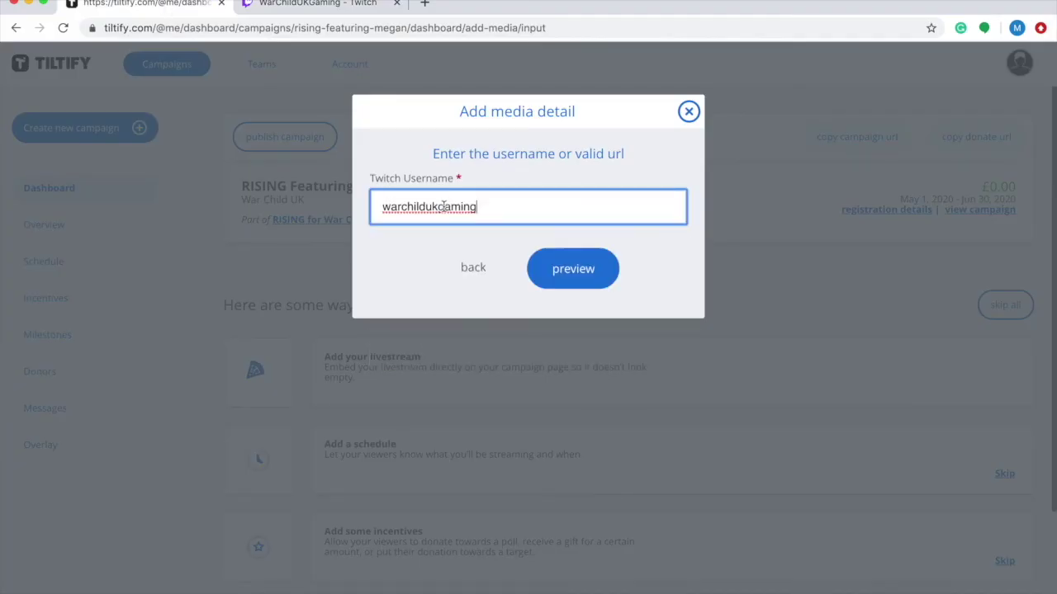
click(576, 281)
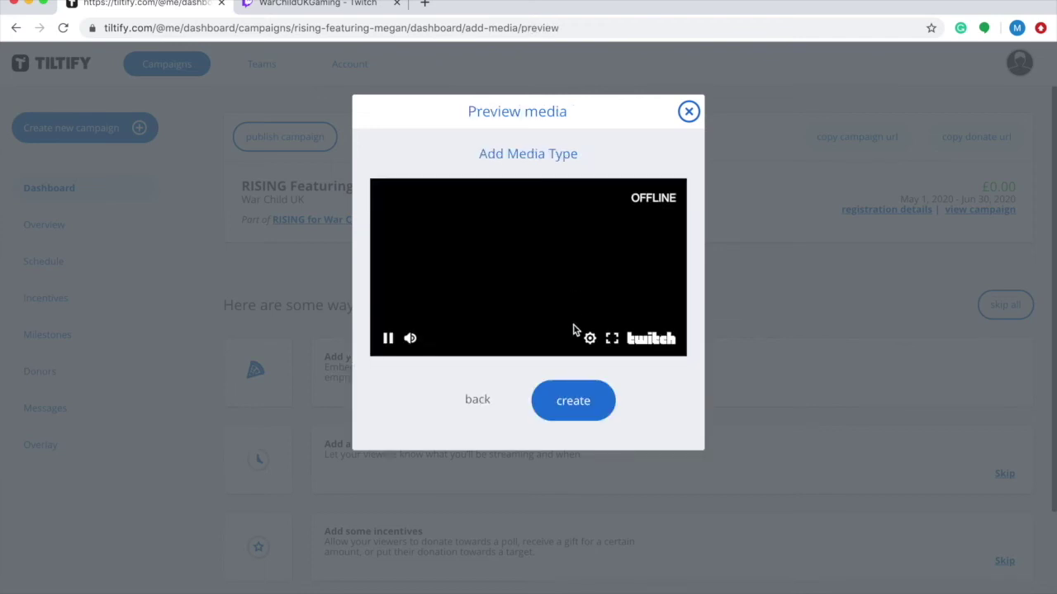
click(573, 402)
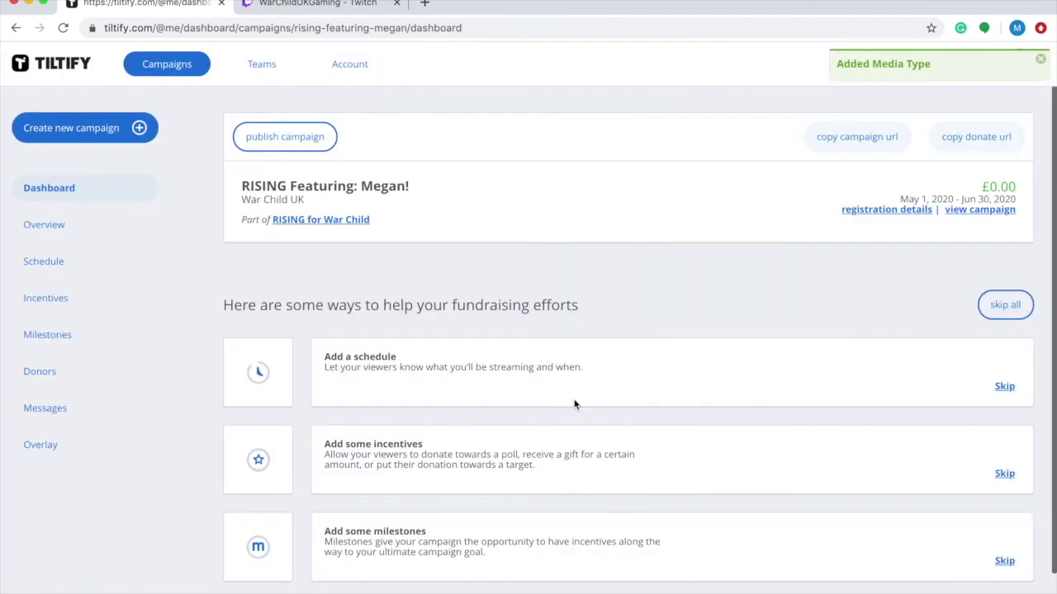
Publish the campaign and load its copied public URL in a new browser tab.
click(285, 137)
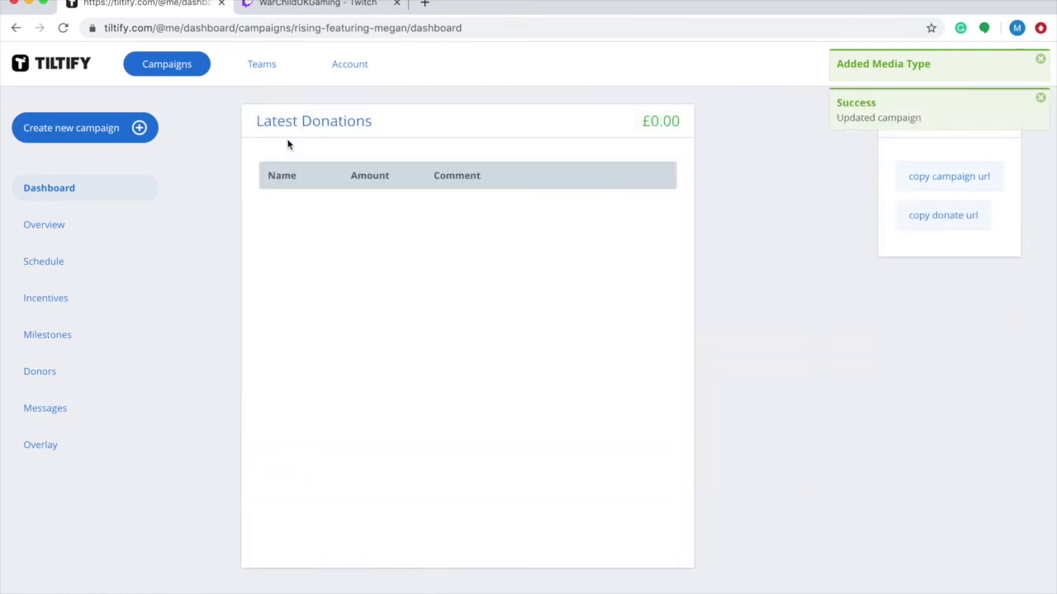
click(904, 180)
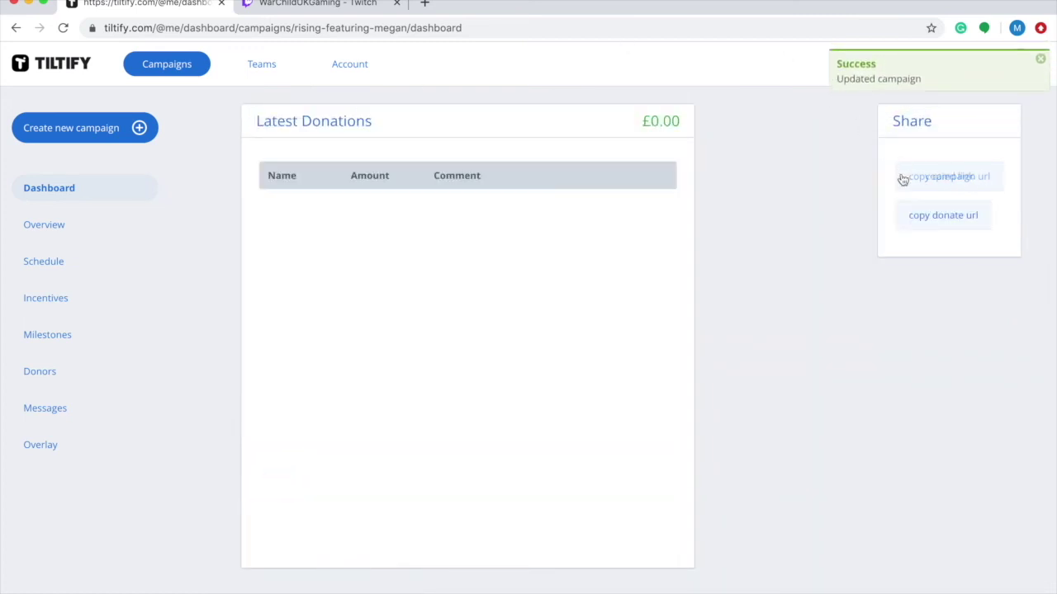
click(423, 4)
key(super+v)
key(Return)
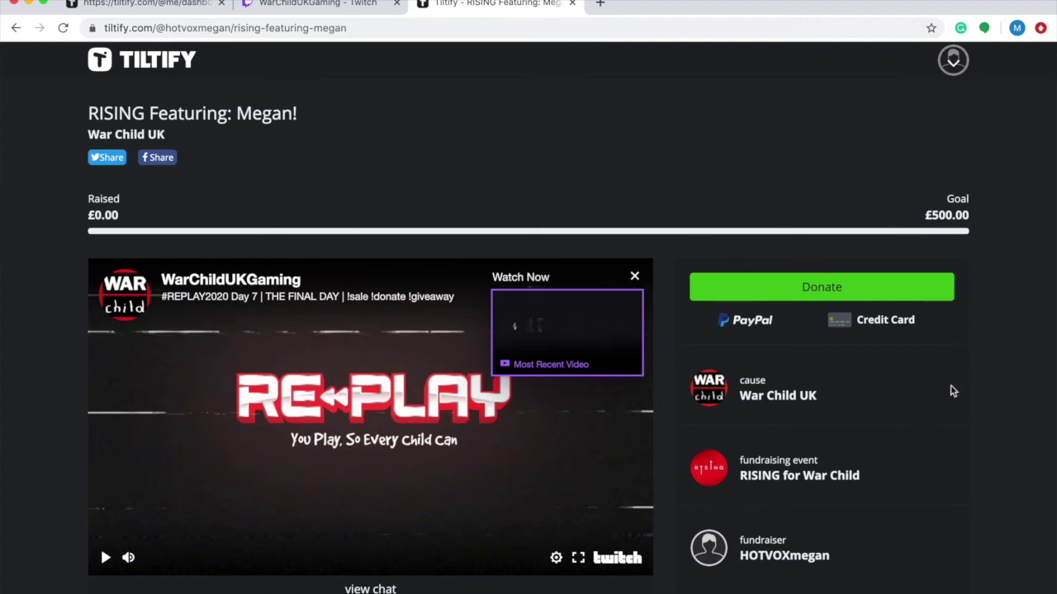
Show the Twitch chat under the livestream on the public campaign page and scroll through the page.
scroll(566, 483, down, 3)
scroll(566, 482, down, 2)
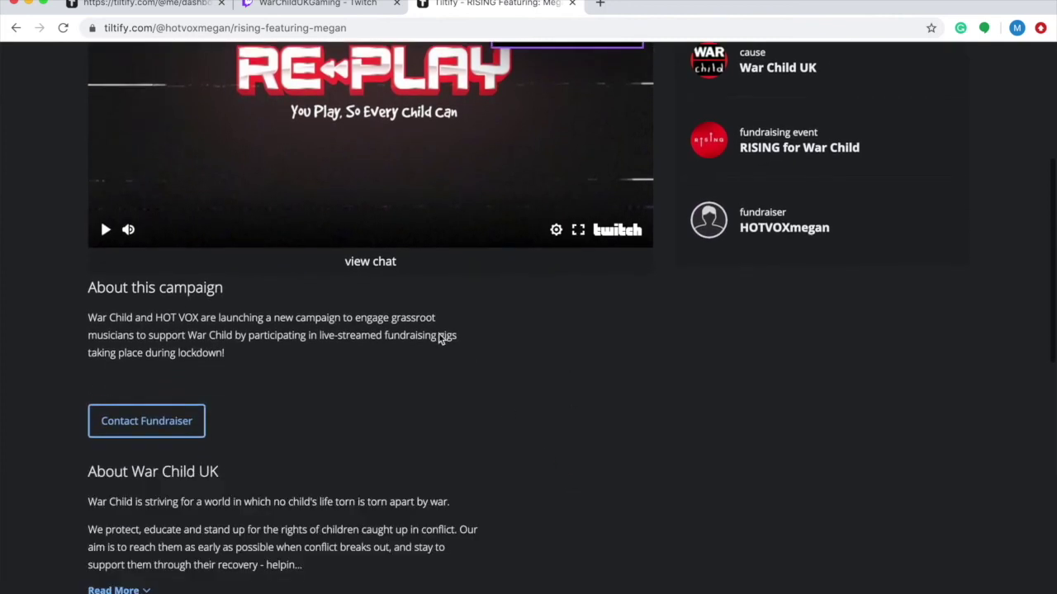
click(378, 267)
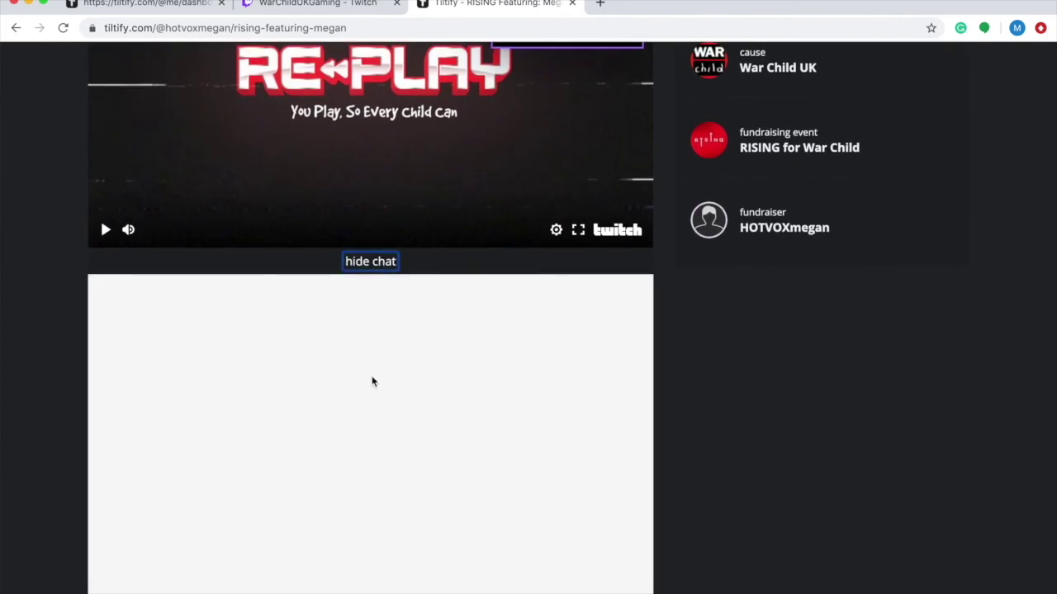
scroll(369, 493, down, 3)
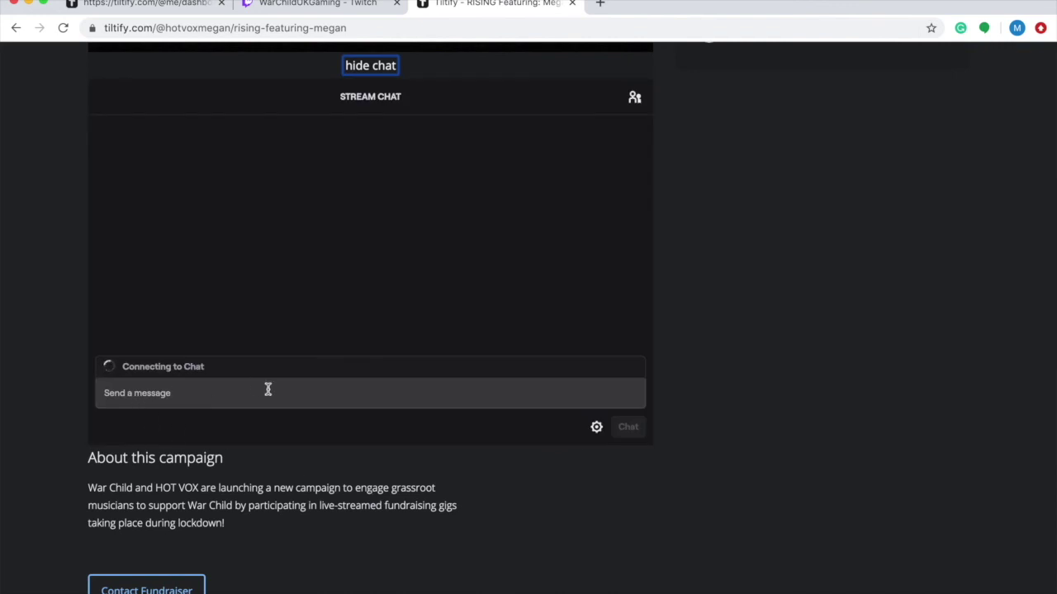
scroll(297, 392, down, 5)
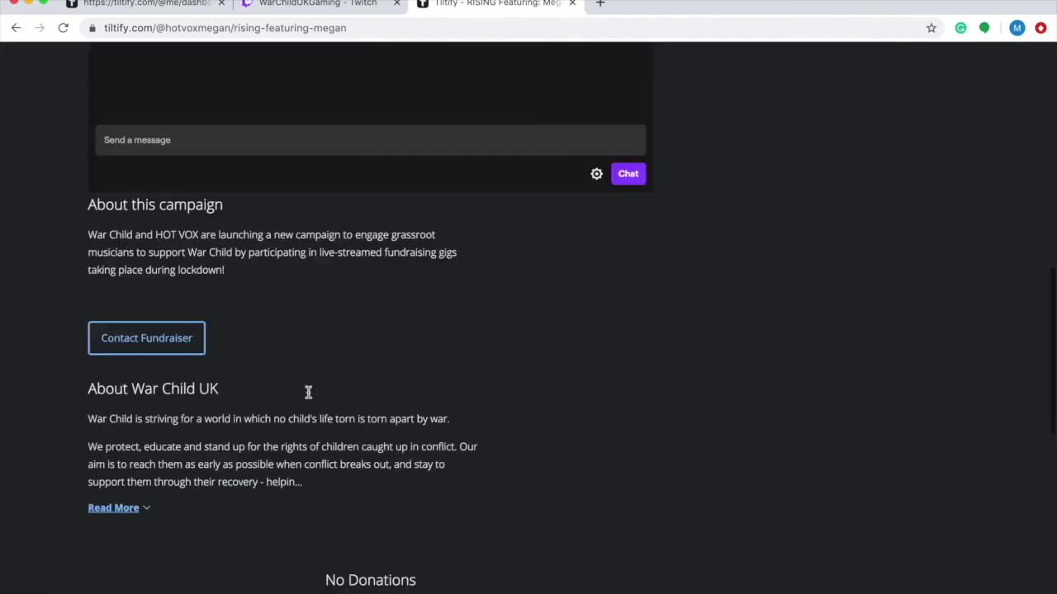
scroll(308, 392, down, 3)
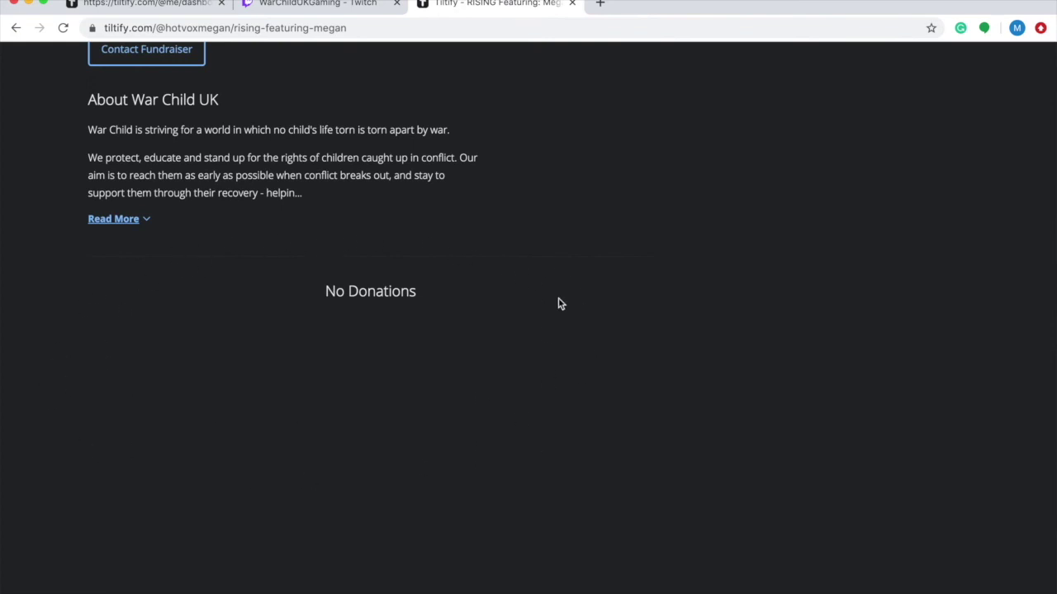
scroll(560, 318, up, 3)
scroll(562, 333, up, 10)
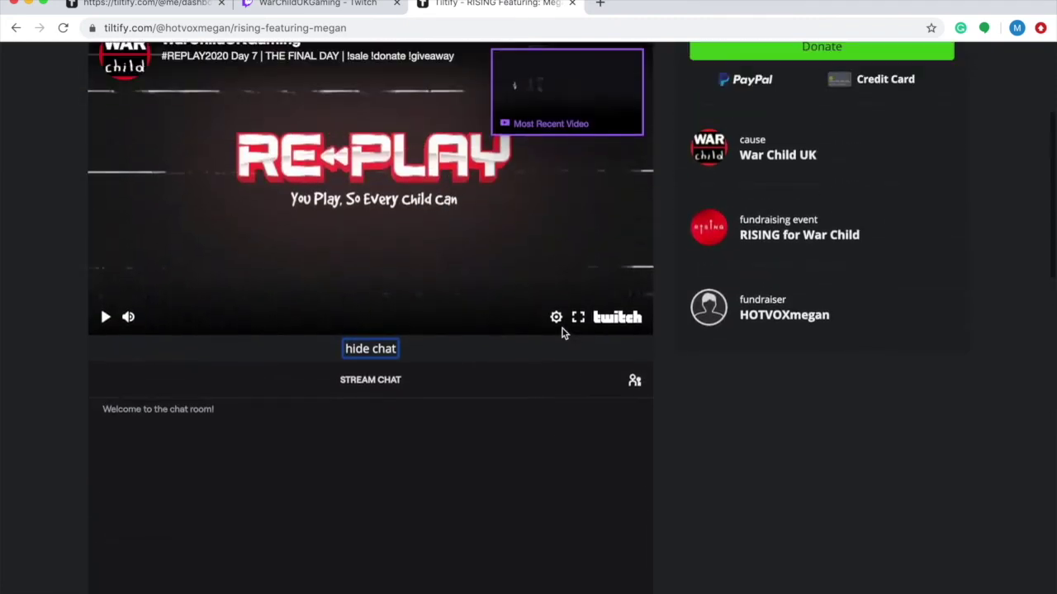